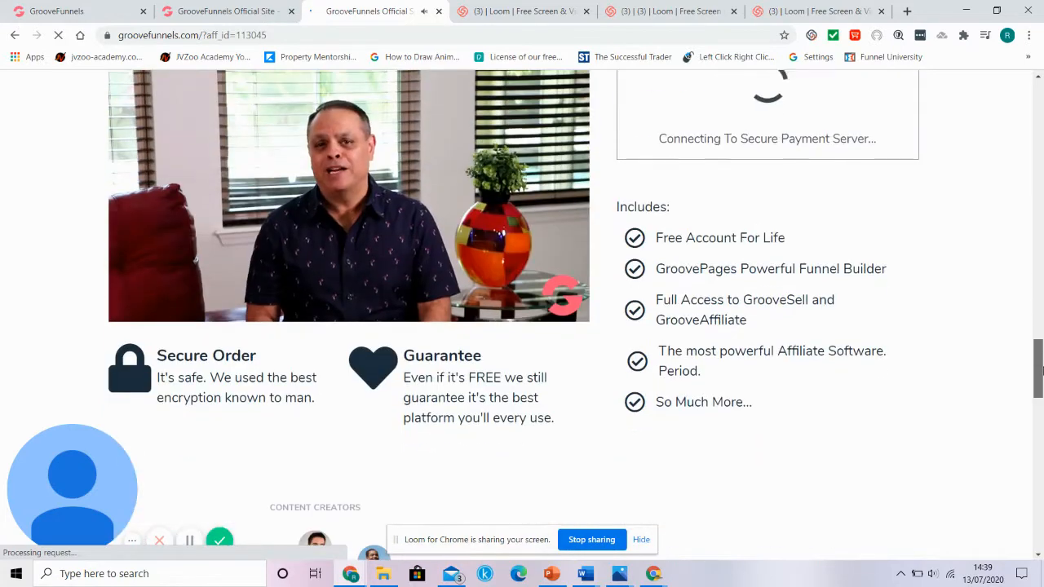
Open the free account sign-up form on the GrooveFunnels sales page, pause its video and view the account information fields
{"action": "left_click", "coordinate": [137, 302]}
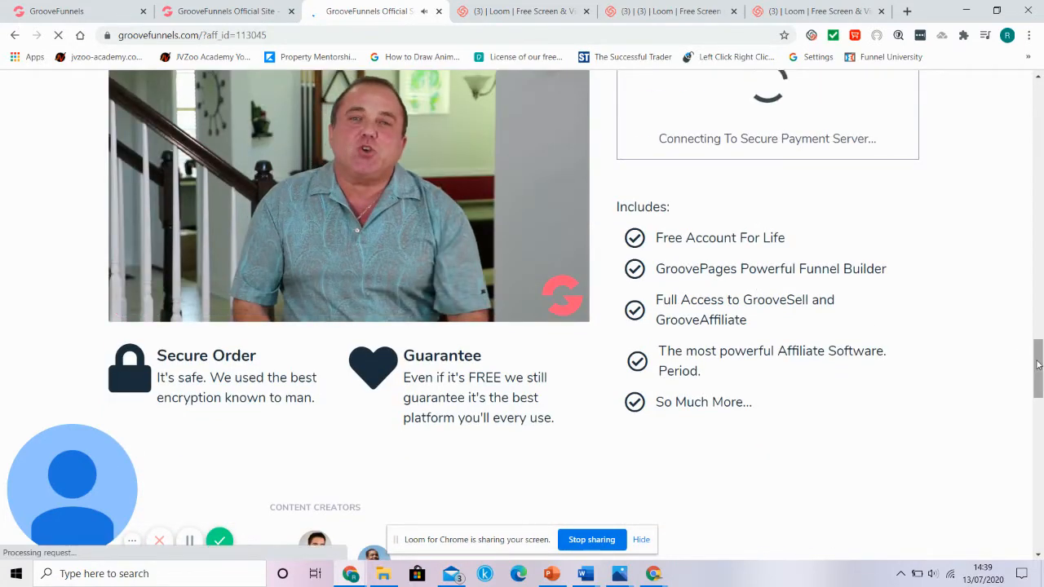
{"action": "left_click_drag", "start_coordinate": [1037, 361], "coordinate": [1039, 94]}
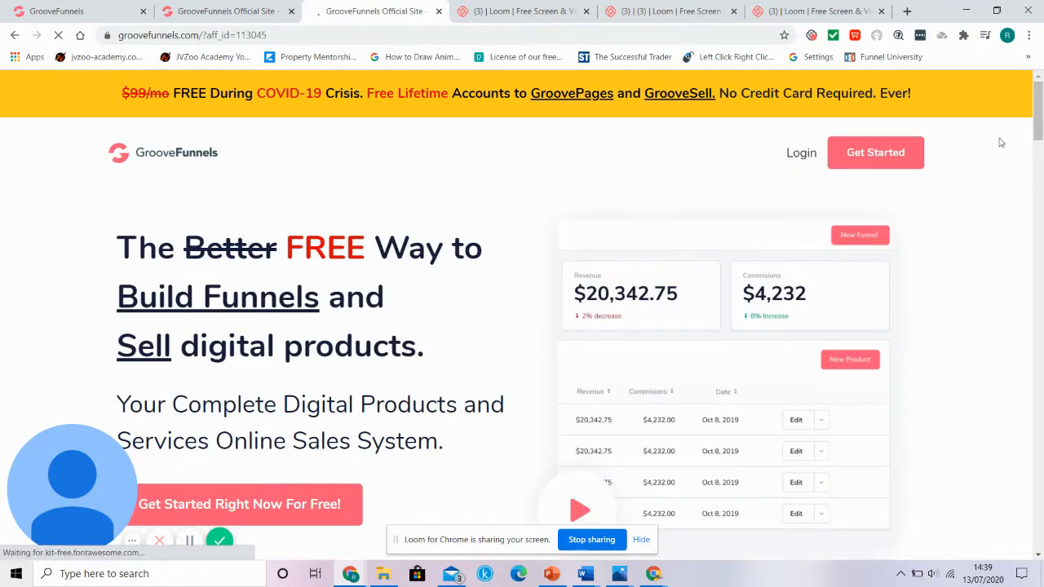
{"action": "left_click", "coordinate": [881, 154]}
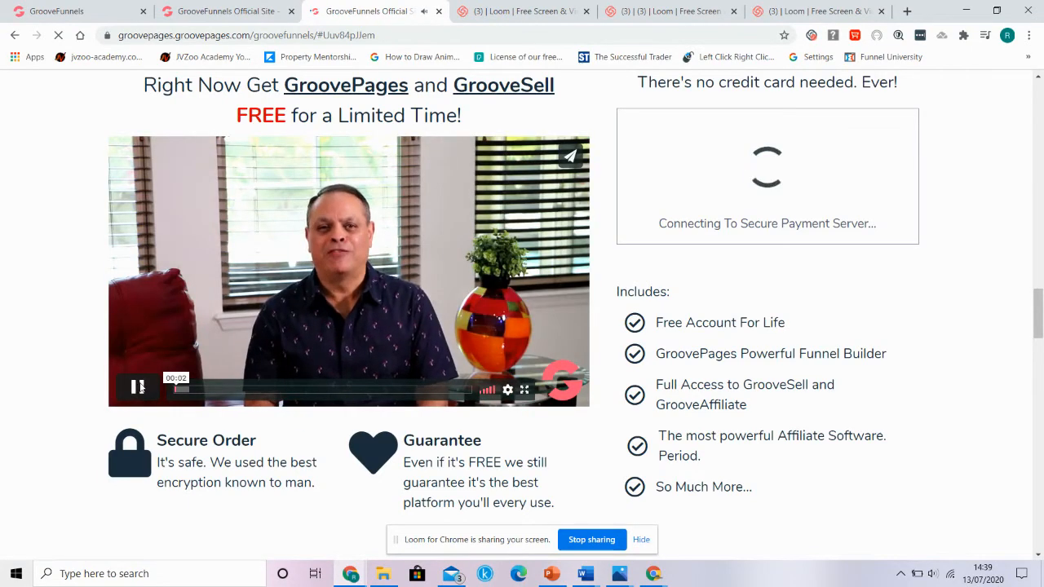
{"action": "left_click", "coordinate": [141, 386]}
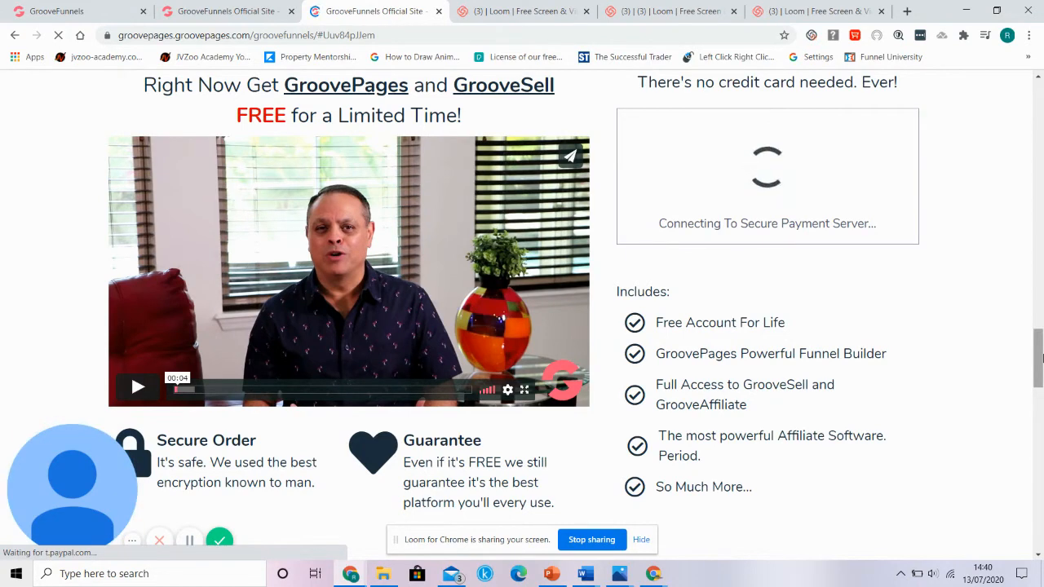
{"action": "mouse_move", "coordinate": [1039, 359]}
{"action": "left_mouse_down"}
{"action": "mouse_move", "coordinate": [1040, 465]}
{"action": "mouse_move", "coordinate": [1029, 23]}
{"action": "mouse_move", "coordinate": [1041, 364]}
{"action": "mouse_move", "coordinate": [1040, 350]}
{"action": "left_mouse_up"}
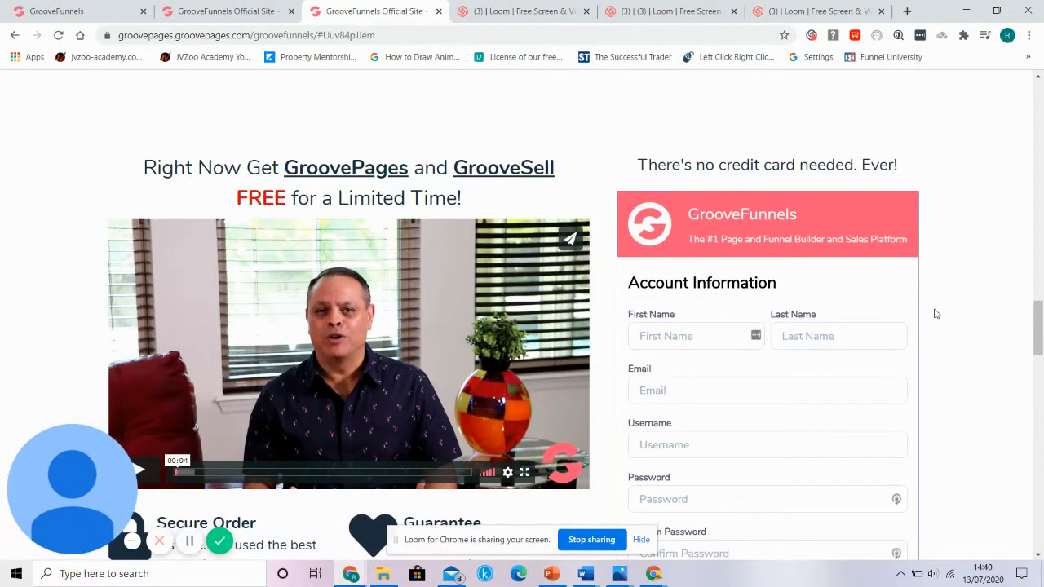
{"action": "left_click_drag", "start_coordinate": [1041, 334], "coordinate": [1042, 351]}
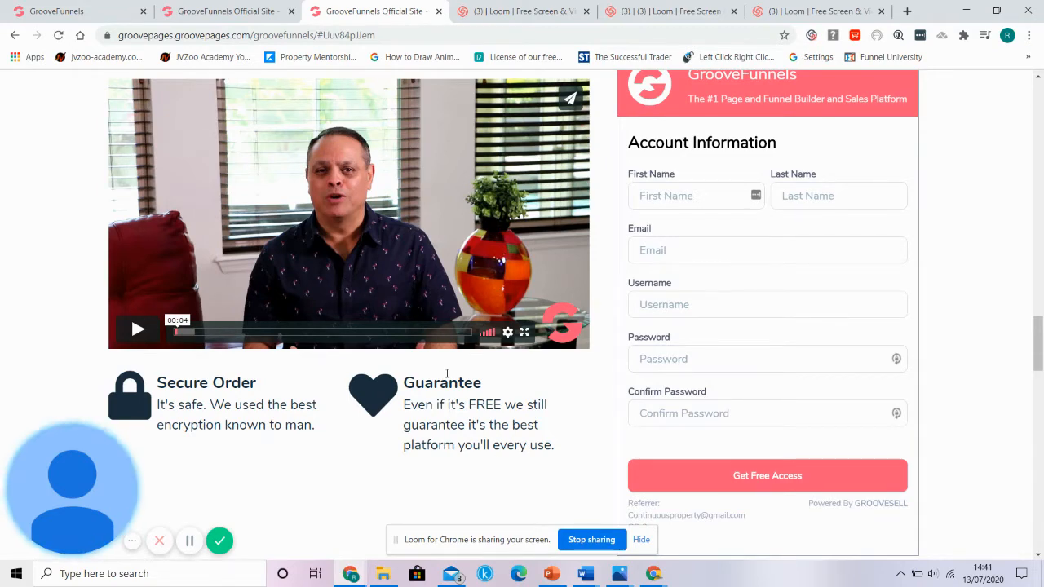
Switch to the GrooveFunnels member dashboard and open GroovePages
{"action": "left_click", "coordinate": [228, 21]}
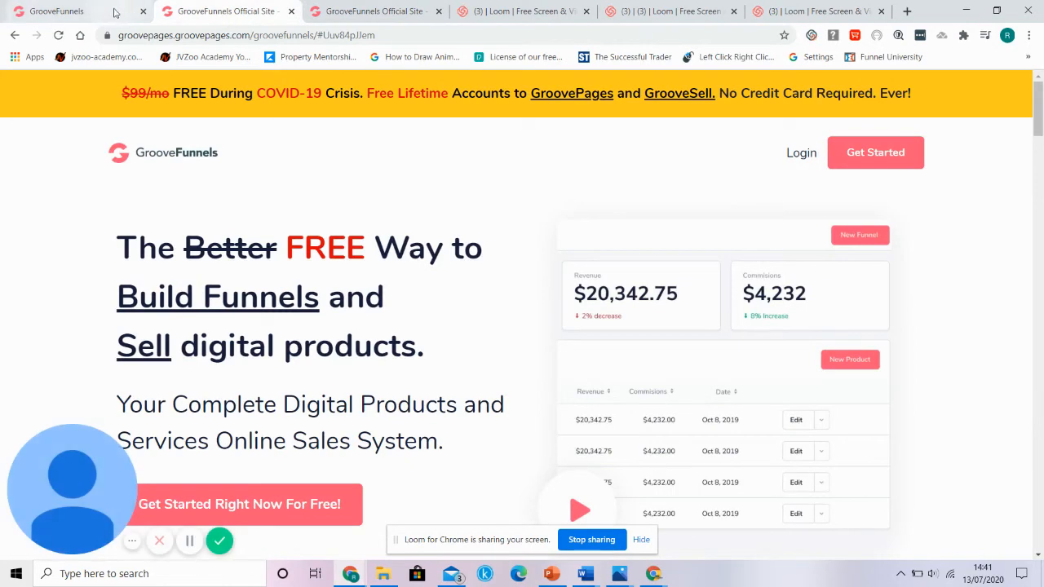
{"action": "left_click", "coordinate": [123, 11]}
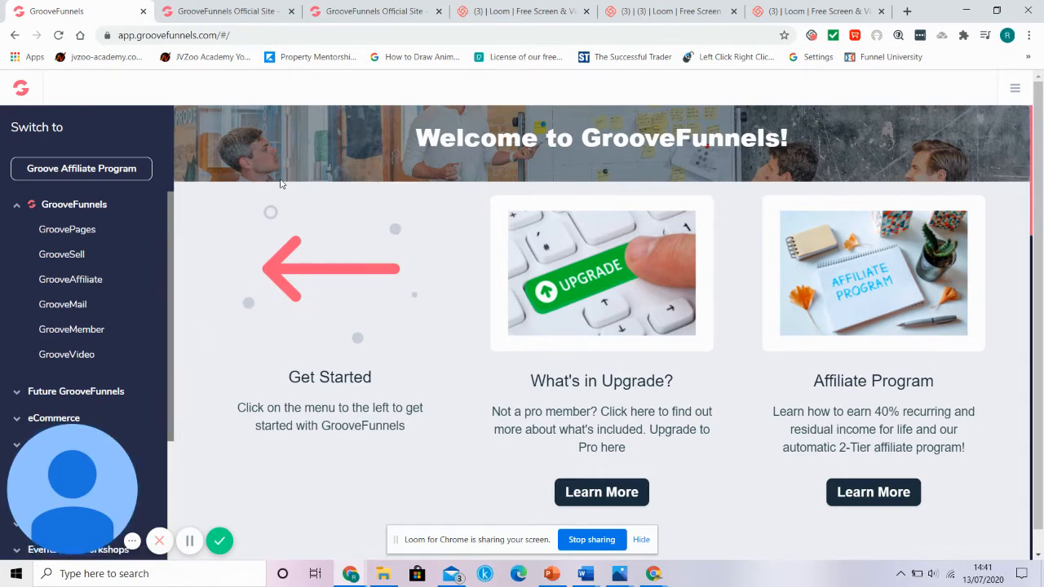
{"action": "left_click", "coordinate": [78, 232]}
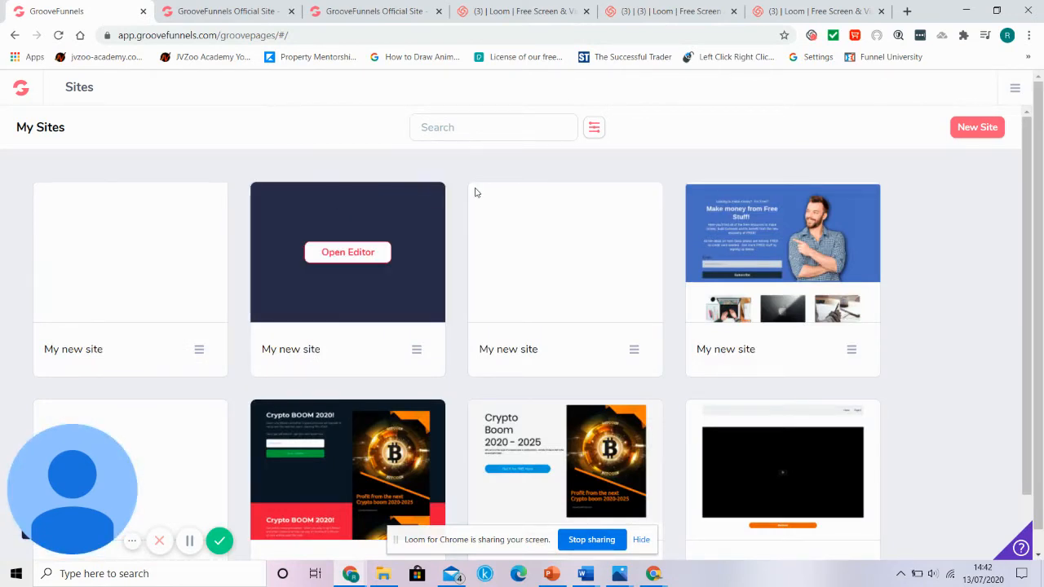
Create a new site from the blank template and view its designed and wireframe block categories before returning to the site list
{"action": "left_click", "coordinate": [977, 128]}
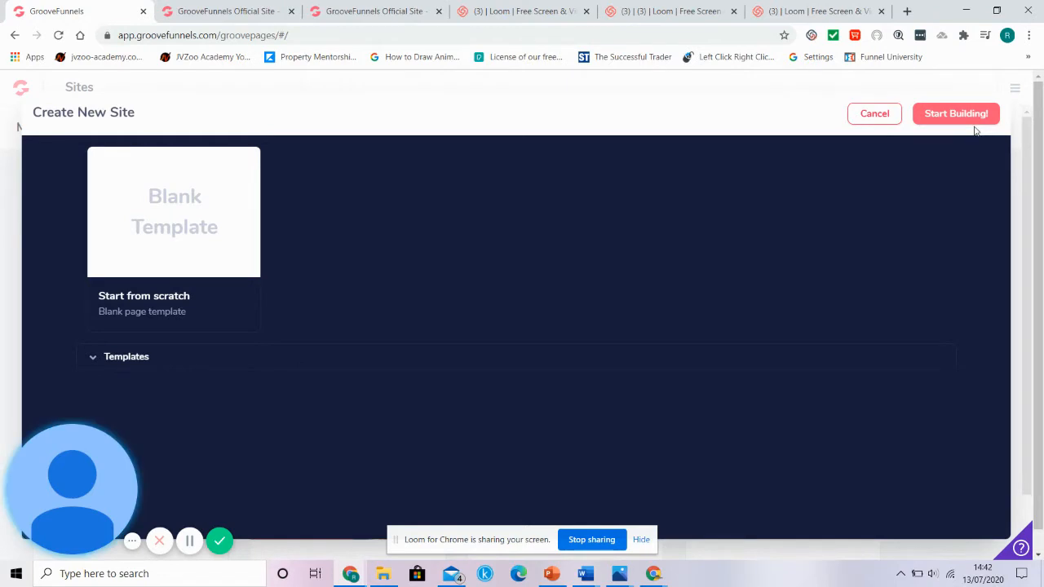
{"action": "left_click", "coordinate": [199, 221]}
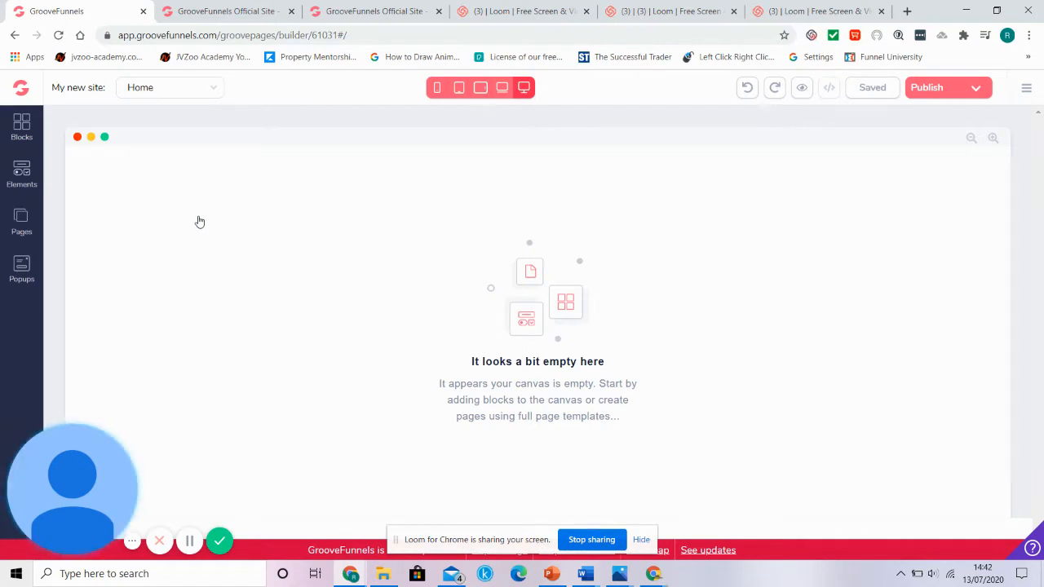
{"action": "left_click", "coordinate": [22, 127]}
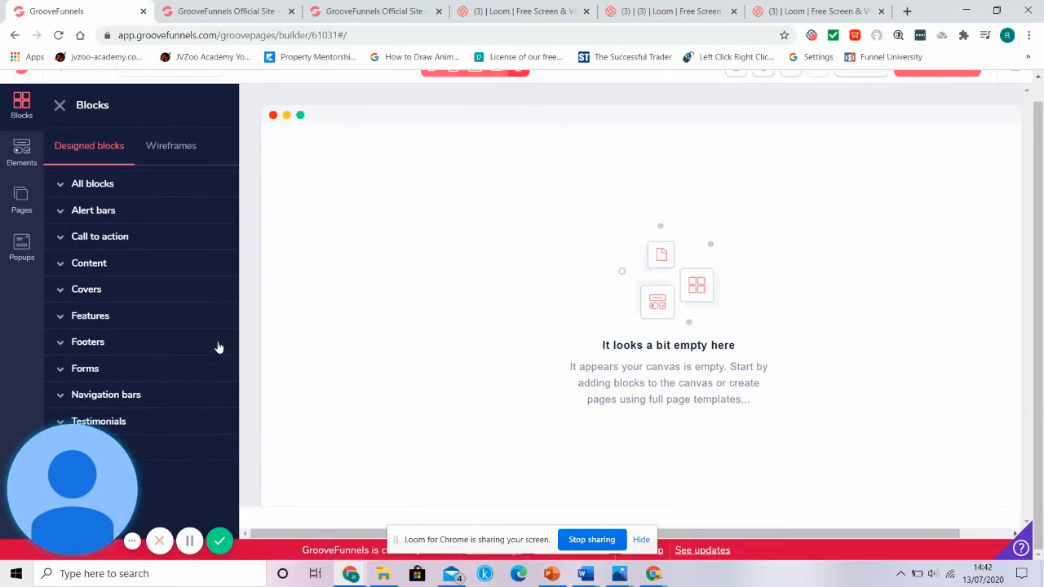
{"action": "left_click", "coordinate": [179, 148]}
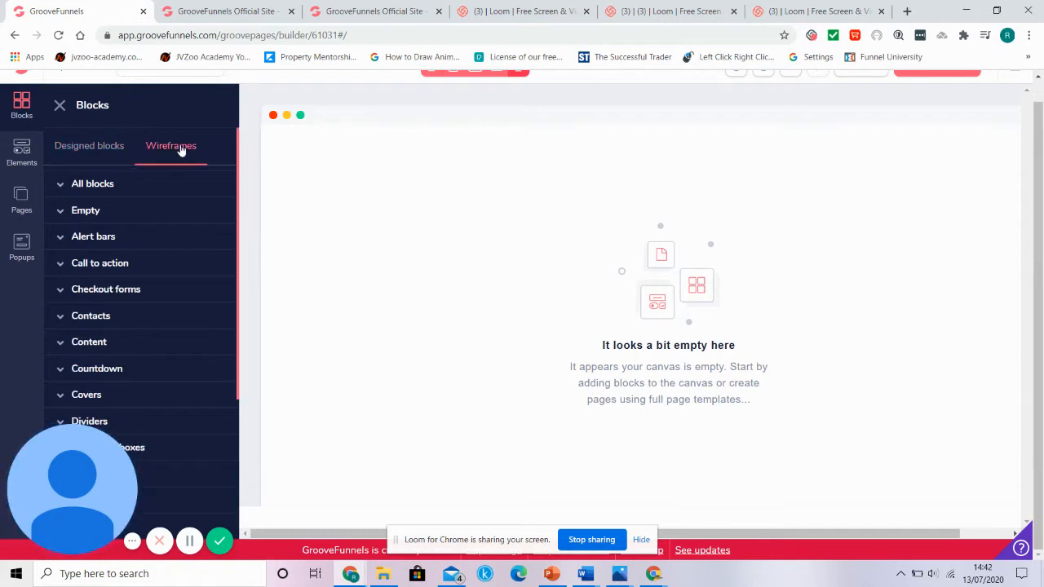
{"action": "left_click", "coordinate": [107, 149]}
{"action": "left_click", "coordinate": [14, 36]}
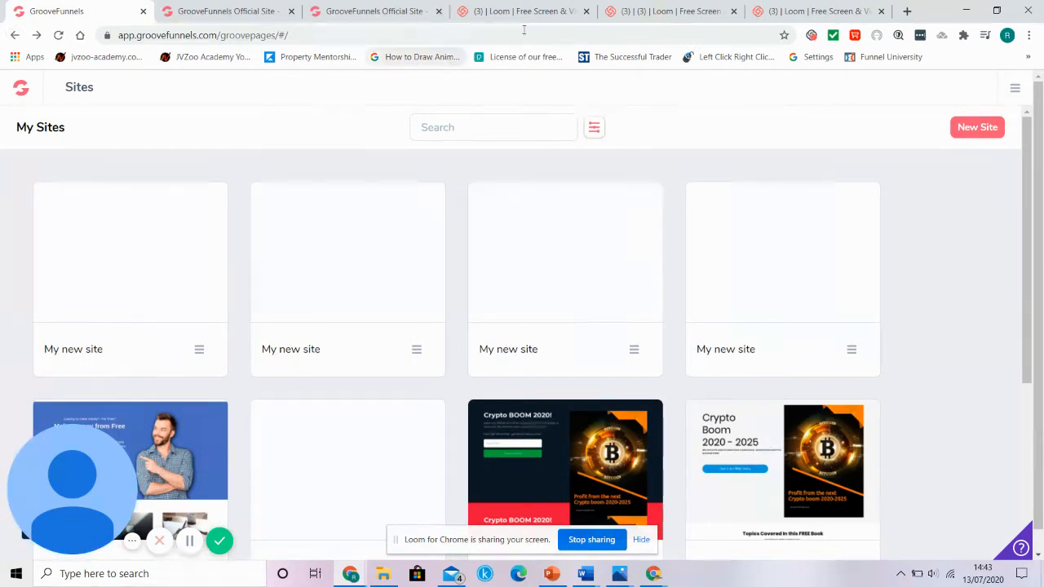
Create a new site from the book funnel template headed "Easy Edit Funnel Template for GrooveFunnels"
{"action": "left_click", "coordinate": [978, 128]}
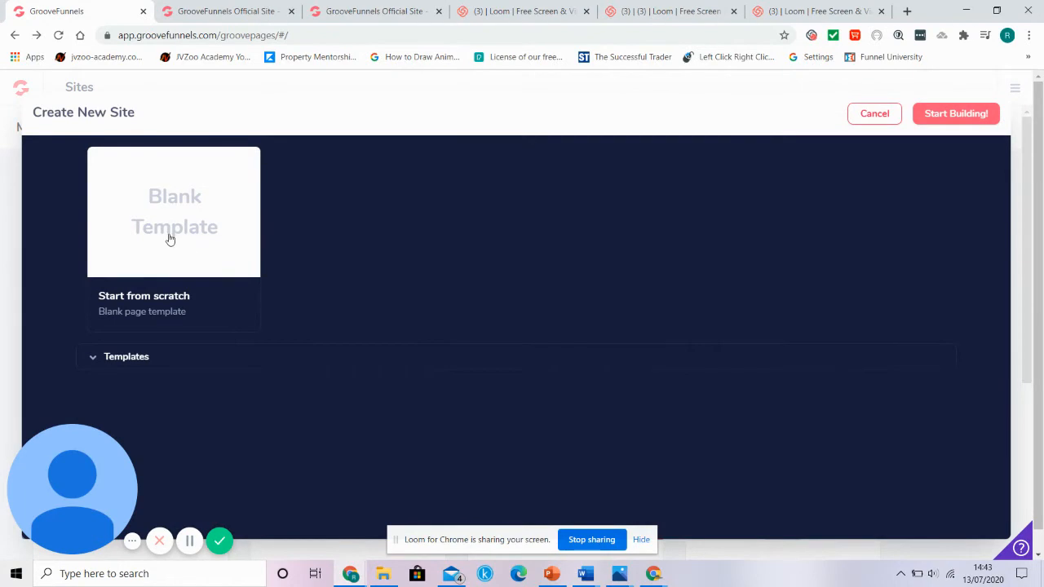
{"action": "left_click", "coordinate": [127, 359]}
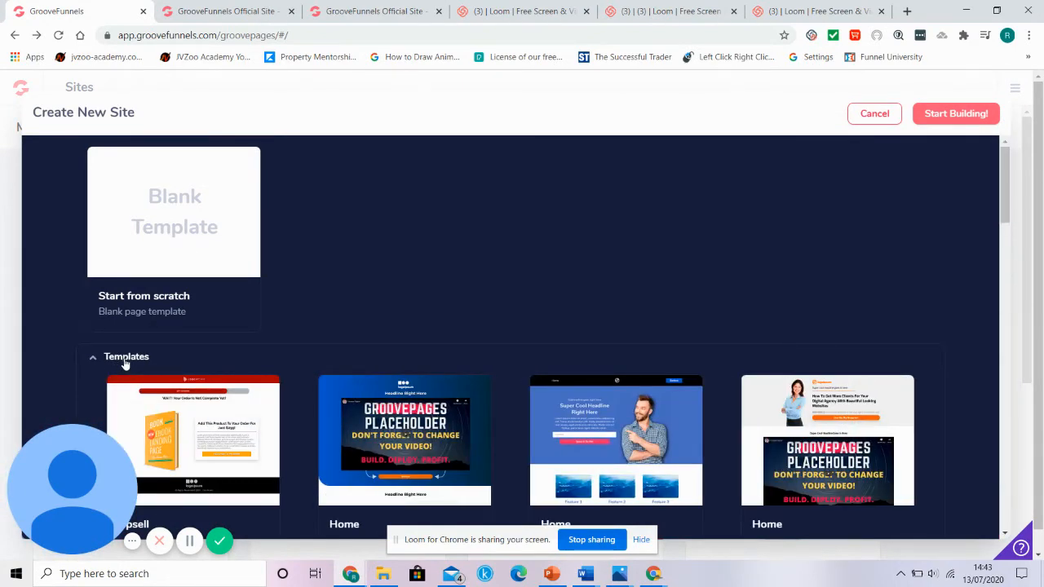
{"action": "left_click_drag", "start_coordinate": [1007, 194], "coordinate": [1041, 470]}
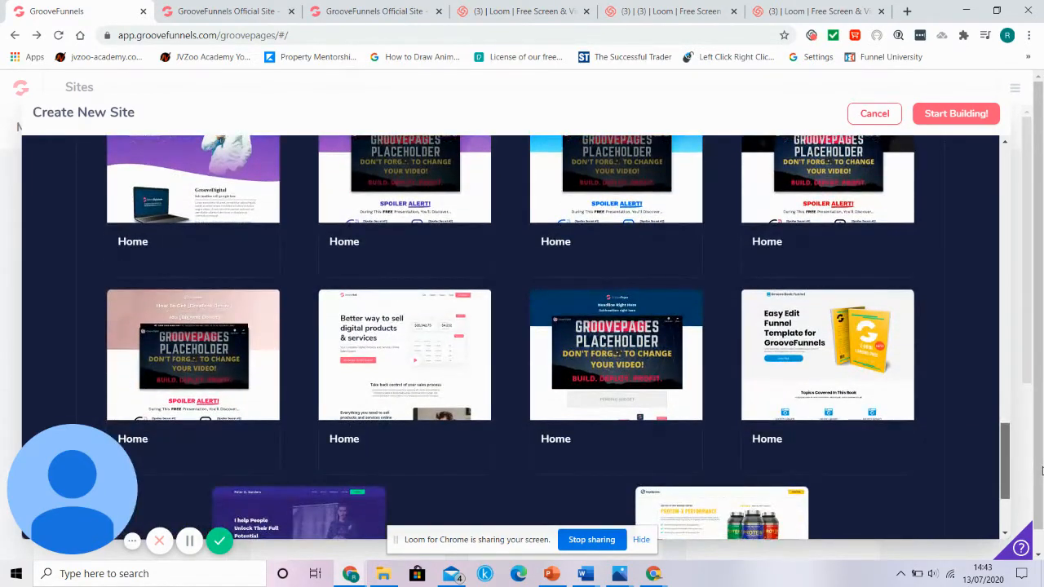
{"action": "mouse_move", "coordinate": [846, 353]}
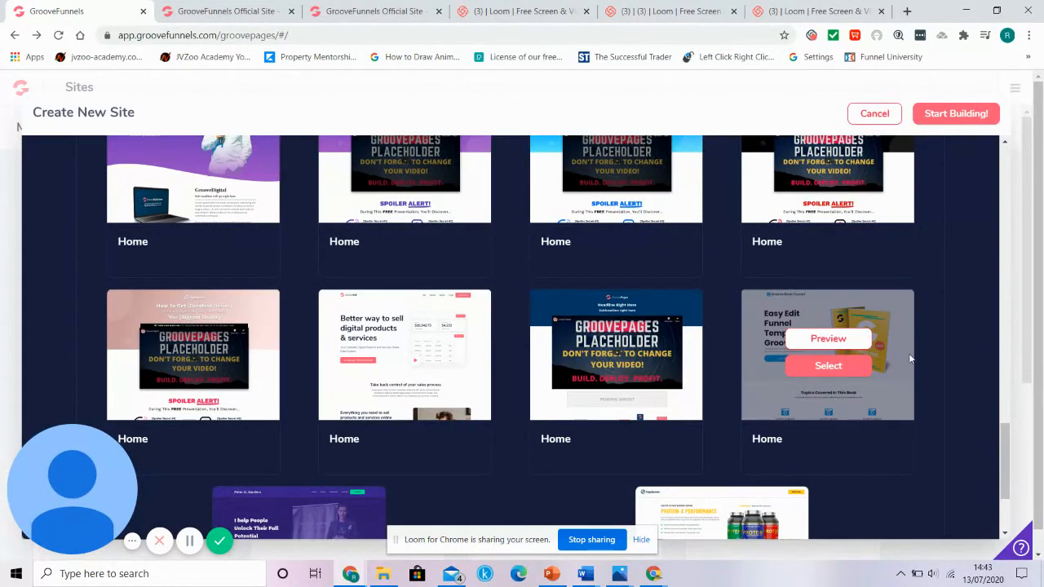
{"action": "left_click", "coordinate": [836, 373]}
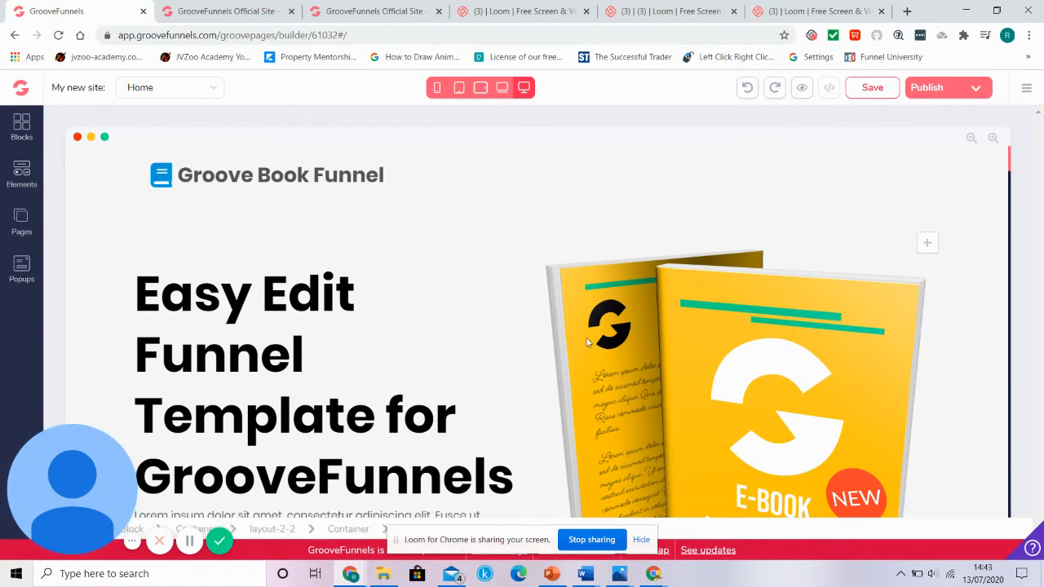
Replace the "Groove Book Funnel" header text beside the book icon with "My Book"
{"action": "left_click", "coordinate": [289, 168]}
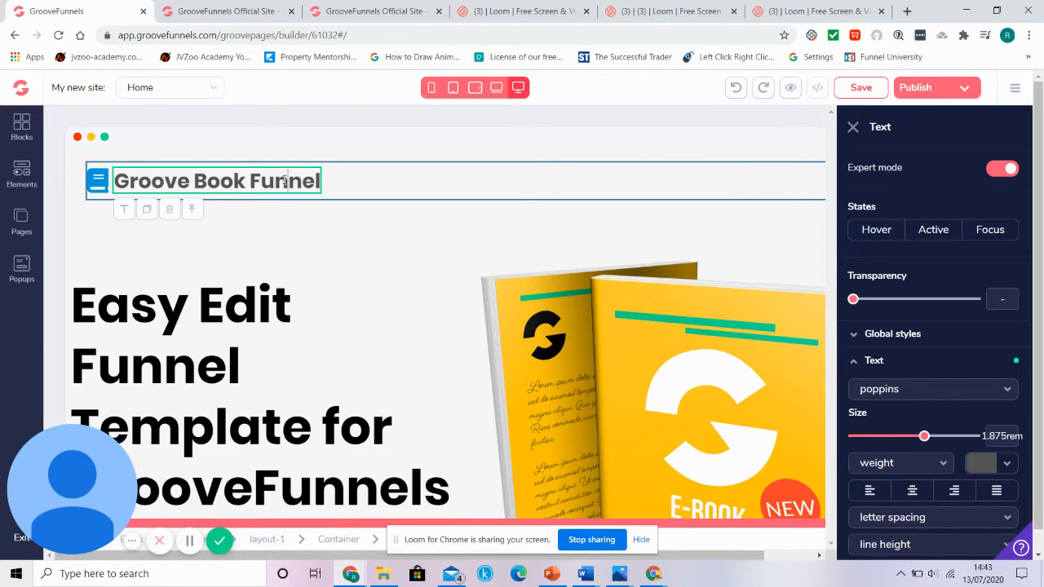
{"action": "left_click", "coordinate": [284, 181]}
{"action": "key", "text": "BackSpace"}
{"action": "key", "text": "BackSpace"}
{"action": "key", "text": "BackSpace"}
{"action": "key", "text": "BackSpace"}
{"action": "key", "text": "BackSpace"}
{"action": "key", "text": "BackSpace"}
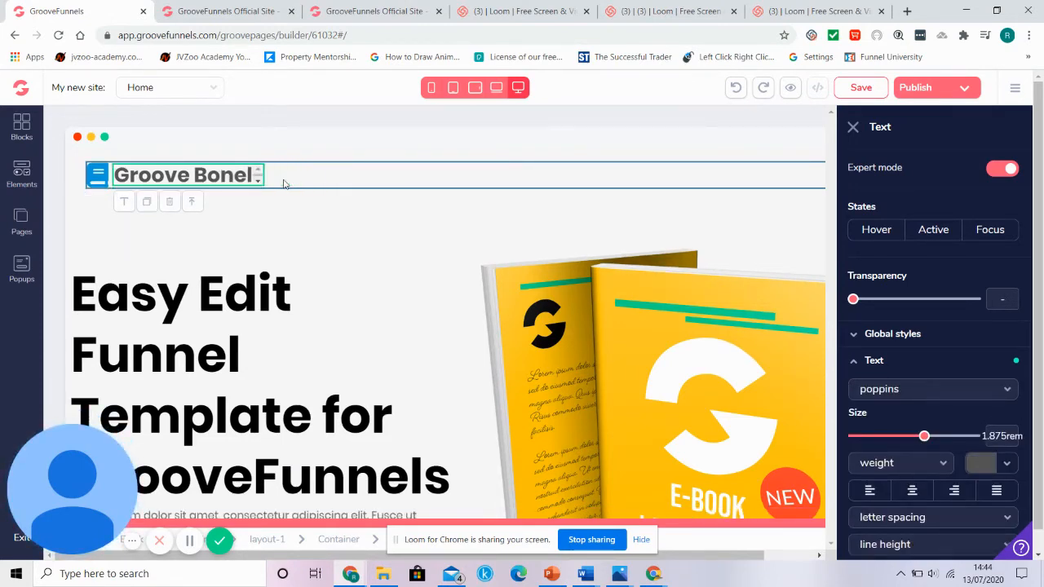
{"action": "key", "text": "BackSpace"}
{"action": "key", "text": "BackSpace"}
{"action": "key", "text": "BackSpace"}
{"action": "key", "text": "BackSpace"}
{"action": "key", "text": "BackSpace"}
{"action": "key", "text": "BackSpace"}
{"action": "key", "text": "BackSpace"}
{"action": "key", "text": "BackSpace"}
{"action": "key", "text": "BackSpace"}
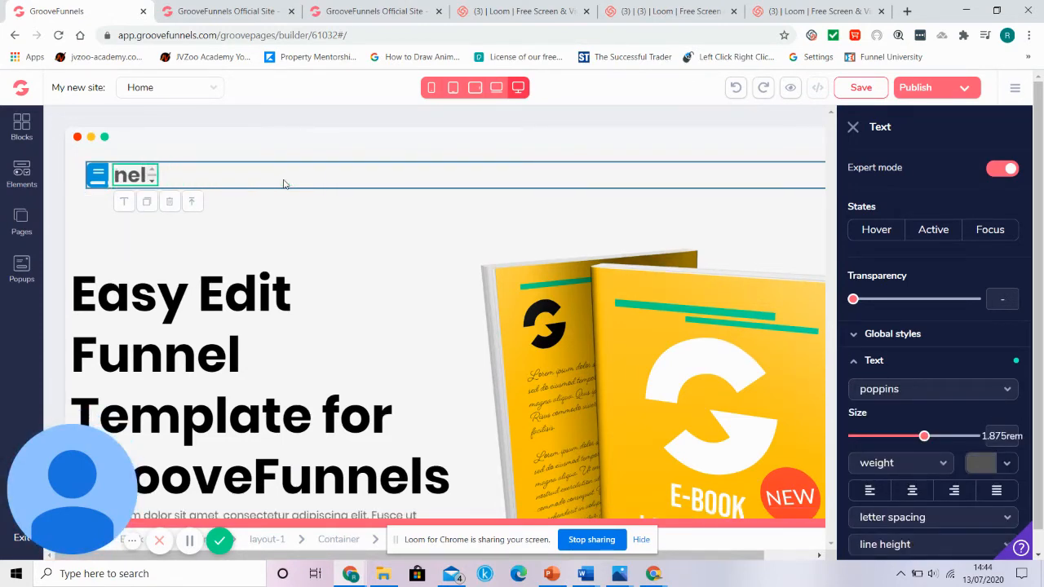
{"action": "type", "text": "Yy"}
{"action": "key", "text": "BackSpace"}
{"action": "key", "text": "BackSpace"}
{"action": "type", "text": "My Book"}
{"action": "key", "text": "Delete"}
{"action": "key", "text": "Delete"}
{"action": "key", "text": "Delete"}
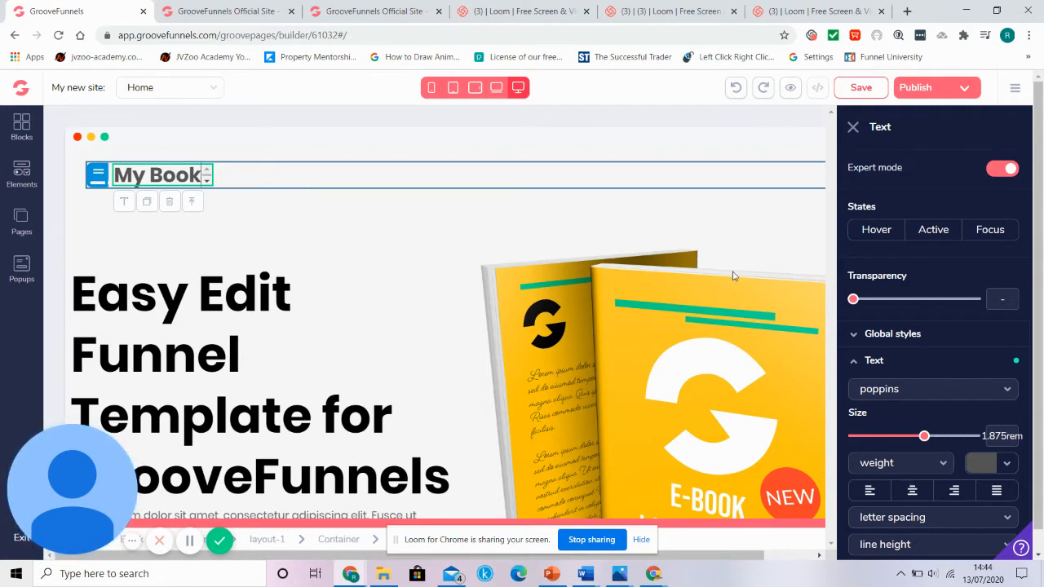
Open the image library for the e-book cover picture beside the headline and look through the uploaded files
{"action": "left_click", "coordinate": [290, 301]}
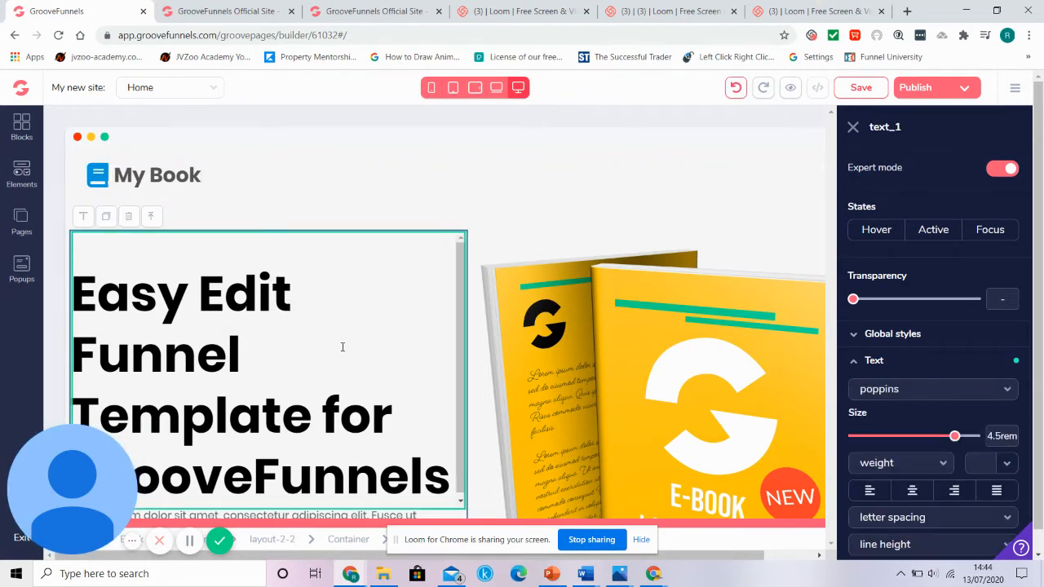
{"action": "left_click", "coordinate": [671, 300]}
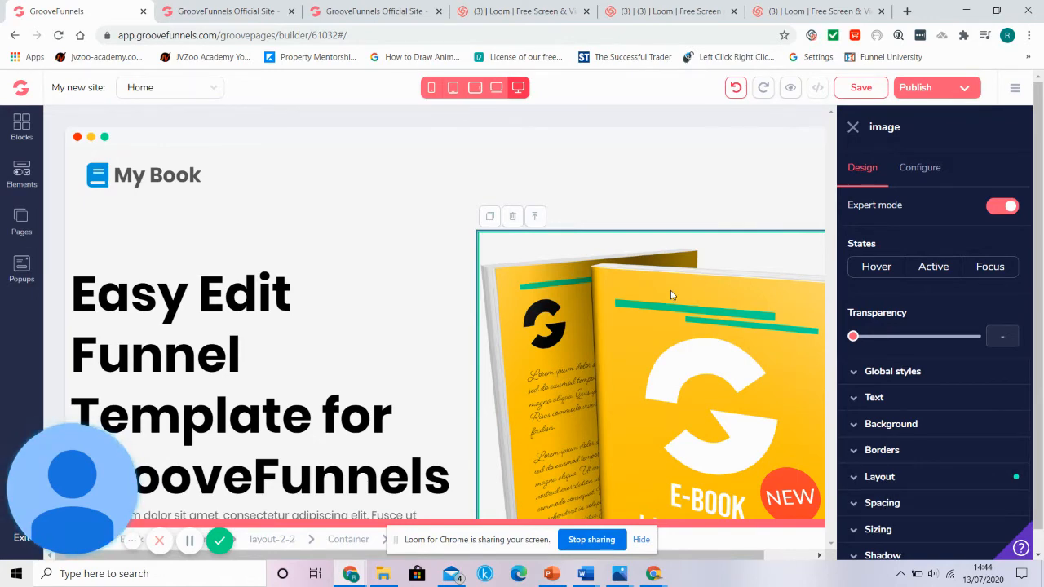
{"action": "left_click", "coordinate": [915, 171]}
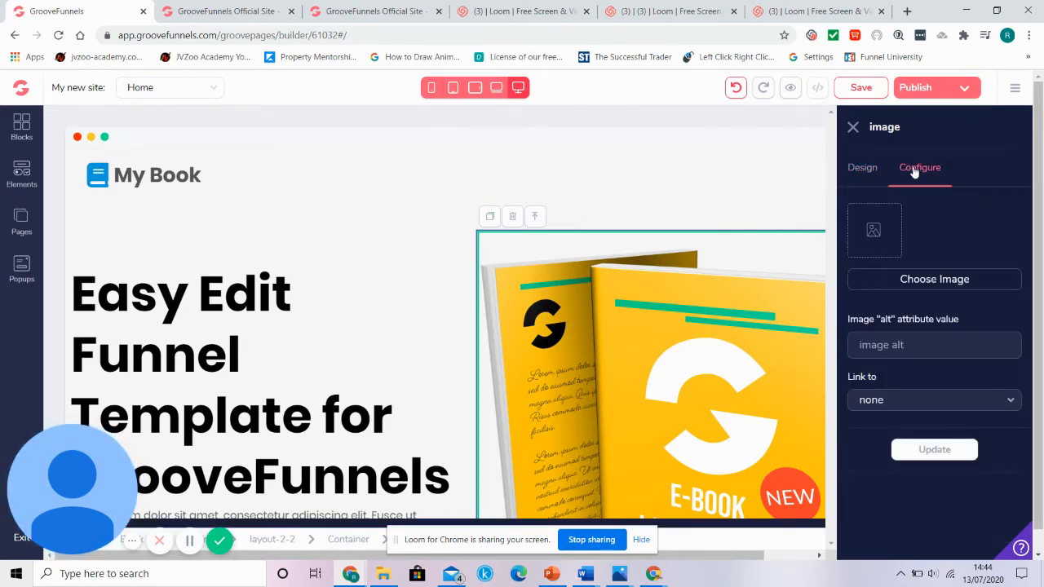
{"action": "left_click", "coordinate": [924, 278]}
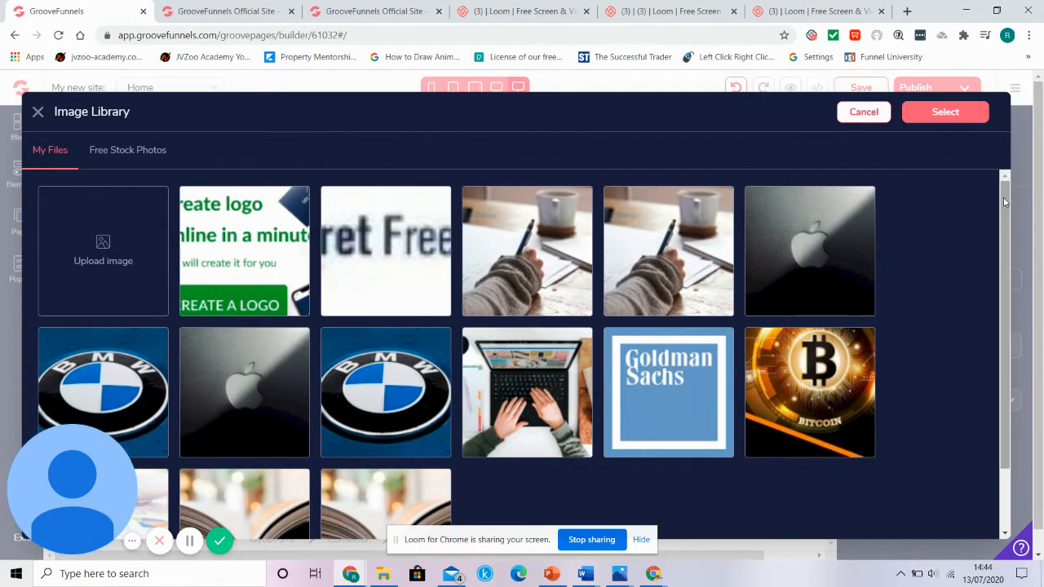
{"action": "scroll", "coordinate": [1006, 202], "scroll_direction": "down", "scroll_amount": 1}
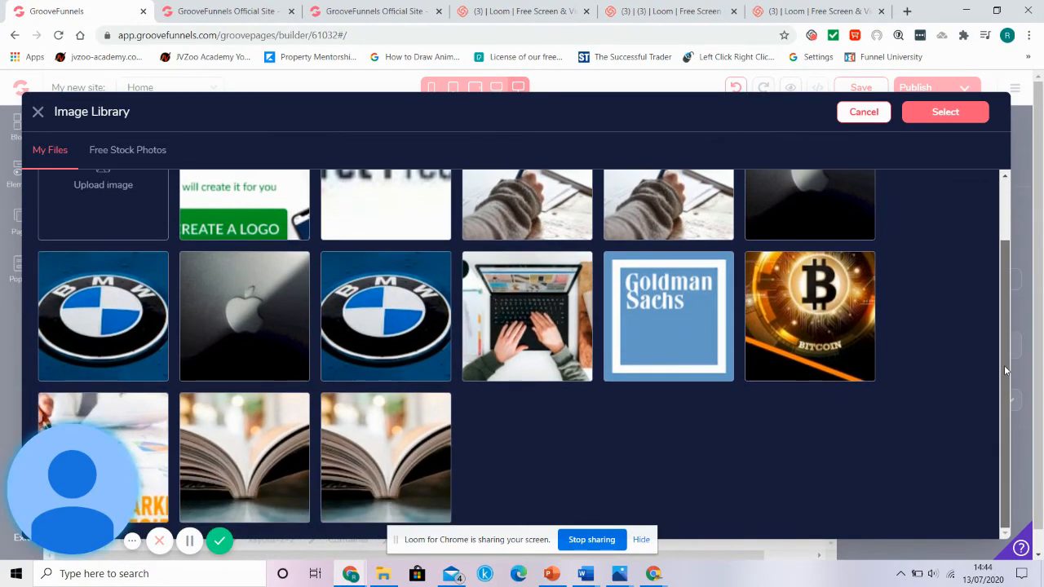
{"action": "left_click_drag", "start_coordinate": [1018, 244], "coordinate": [1025, 161]}
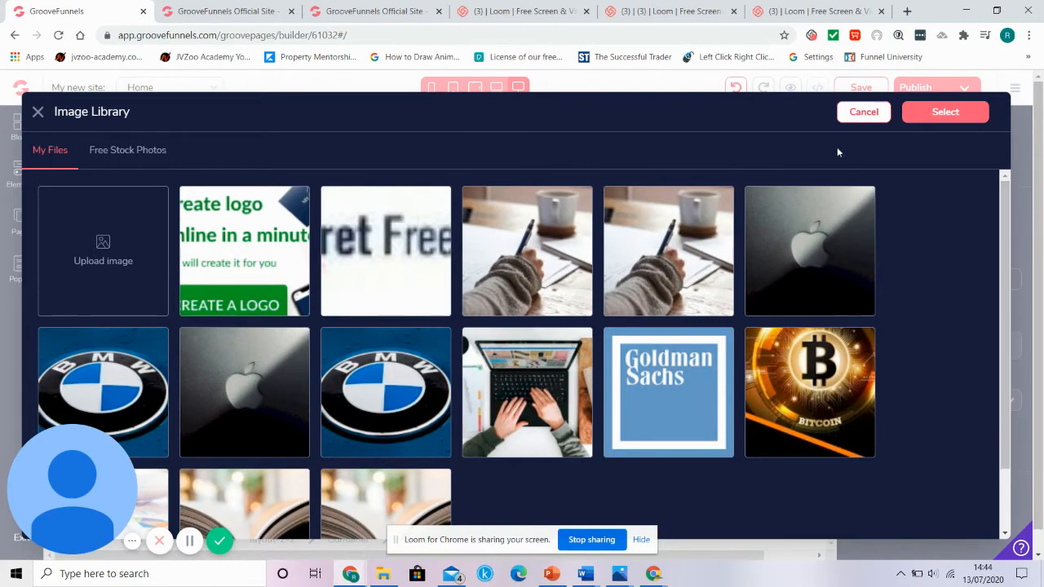
Search the free stock photos for "shares"
{"action": "left_click", "coordinate": [129, 153]}
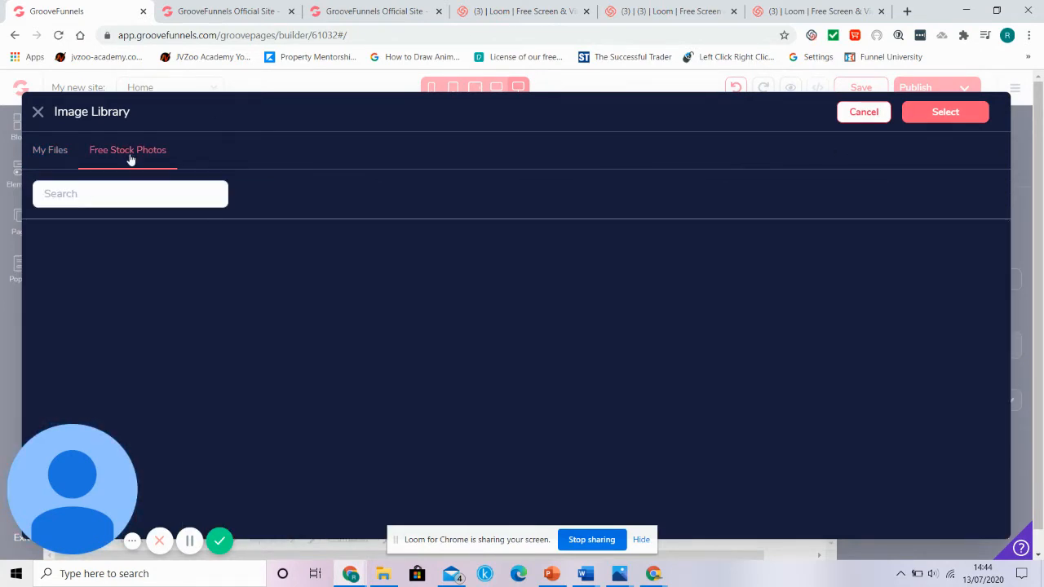
{"action": "left_click", "coordinate": [106, 199]}
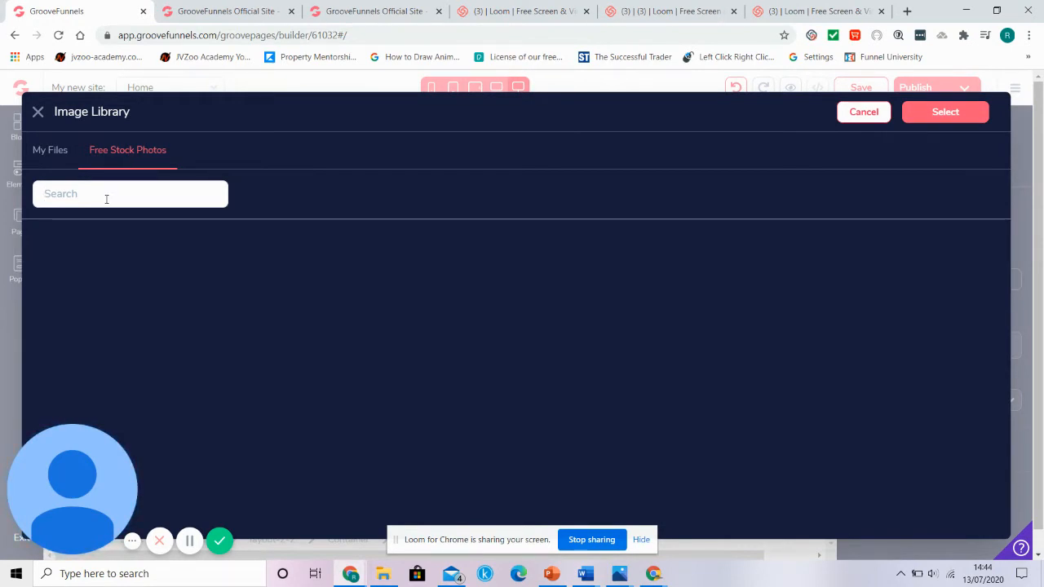
{"action": "type", "text": "dogs"}
{"action": "key", "text": "Return"}
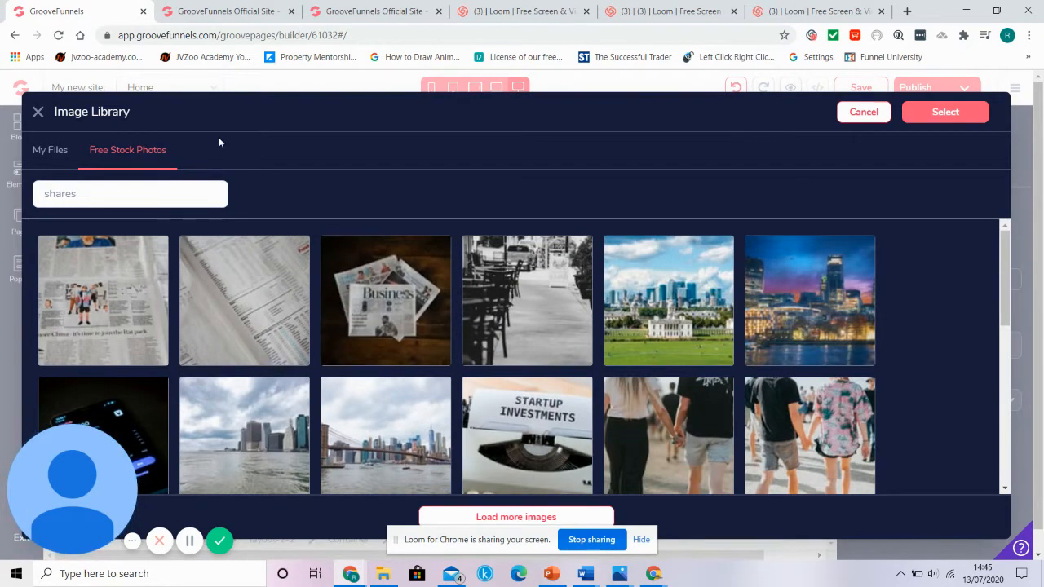
Replace the e-book picture beside the headline with the uploaded "7 Stockmarket Strategies That Work" cover and update the image element
{"action": "left_click", "coordinate": [54, 155]}
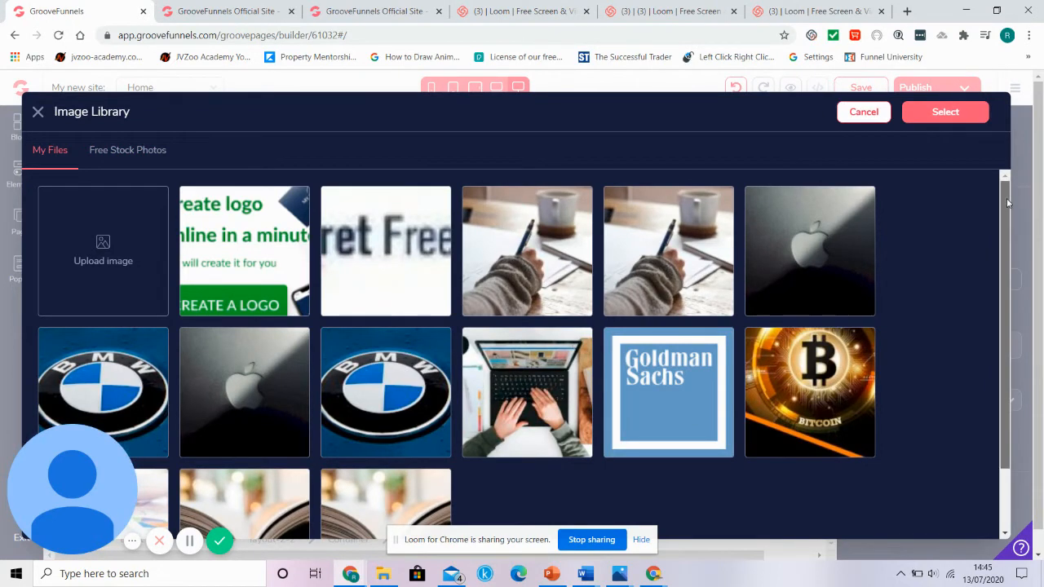
{"action": "scroll", "coordinate": [1008, 203], "scroll_direction": "down", "scroll_amount": 2}
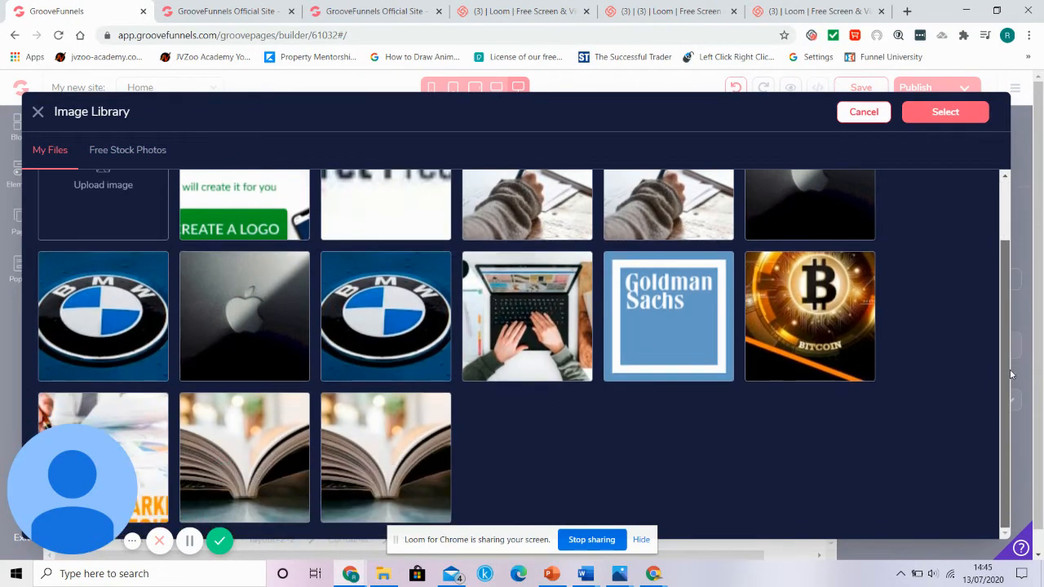
{"action": "left_click", "coordinate": [145, 416]}
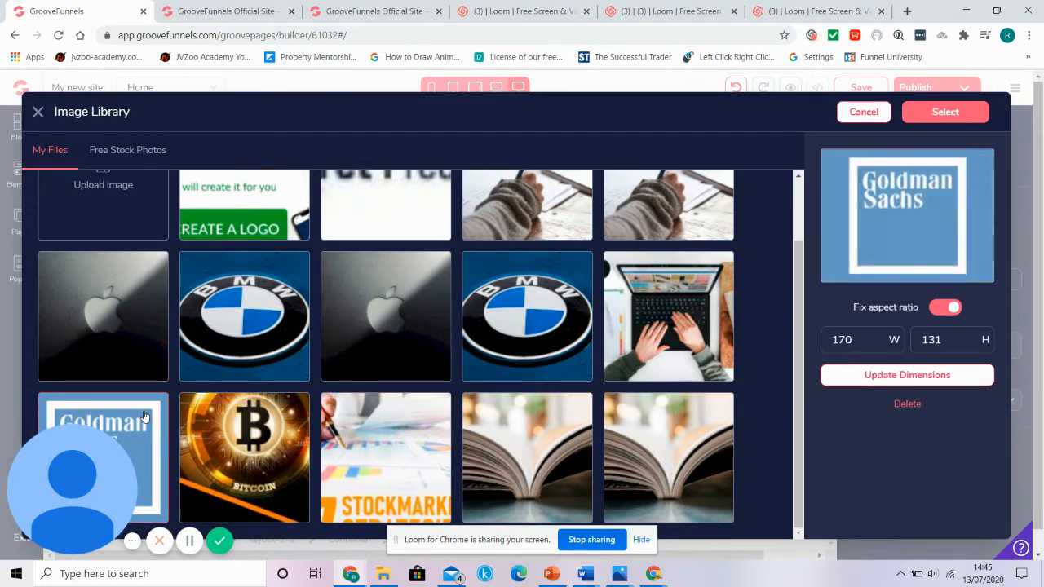
{"action": "left_click", "coordinate": [373, 462]}
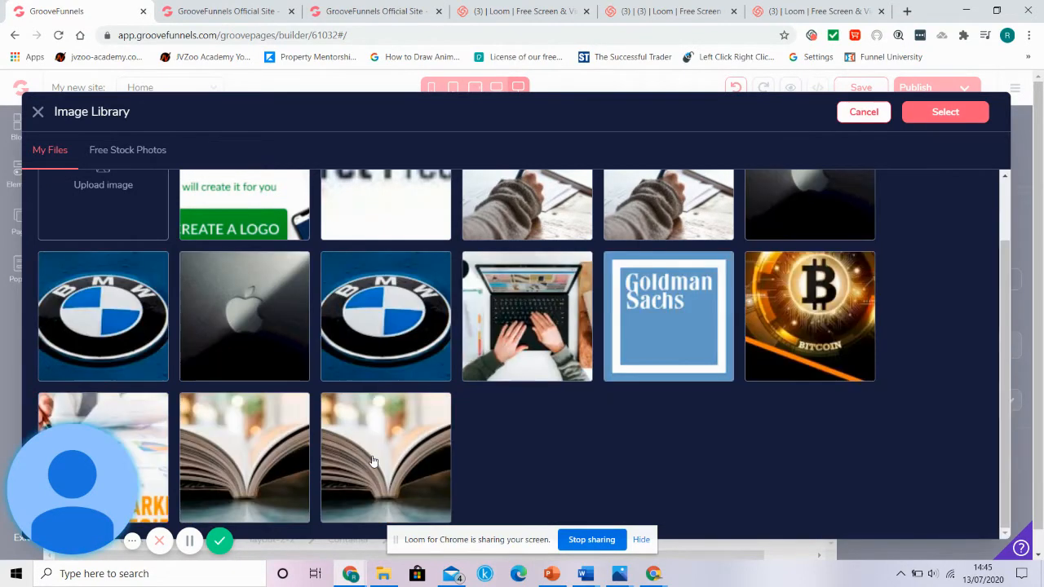
{"action": "left_click", "coordinate": [147, 423]}
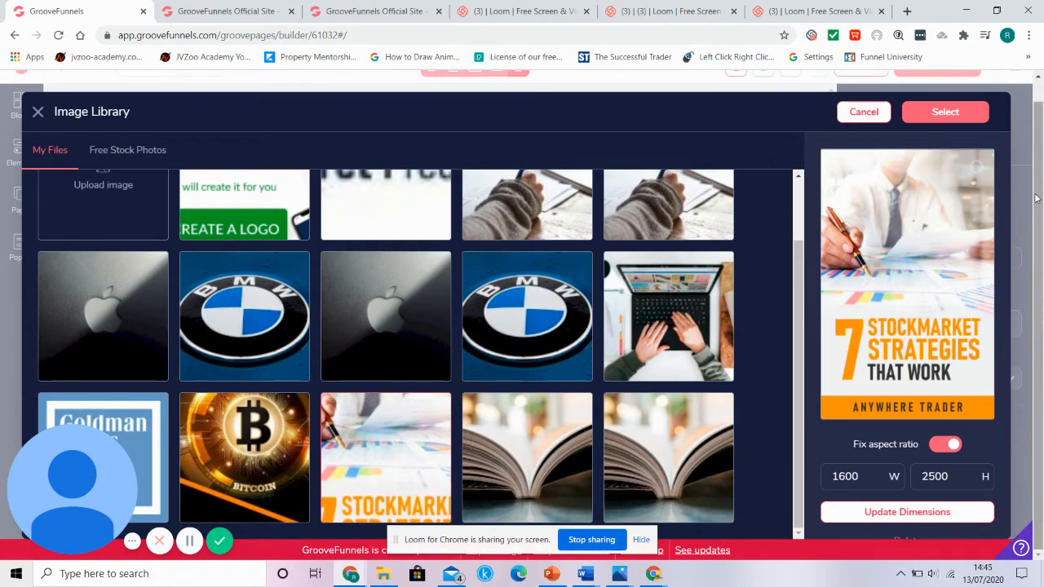
{"action": "left_click", "coordinate": [946, 112]}
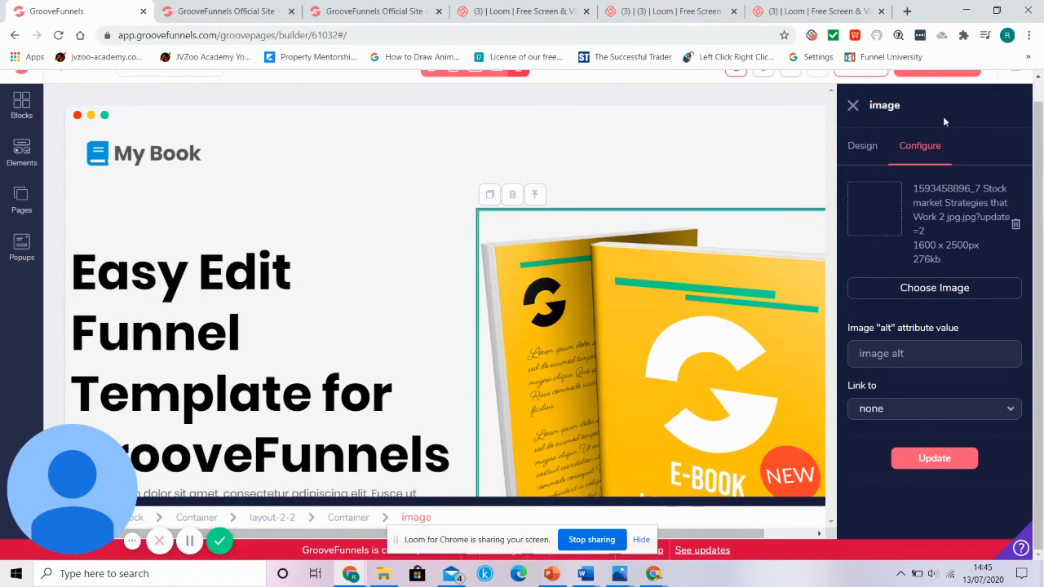
{"action": "left_click", "coordinate": [933, 459]}
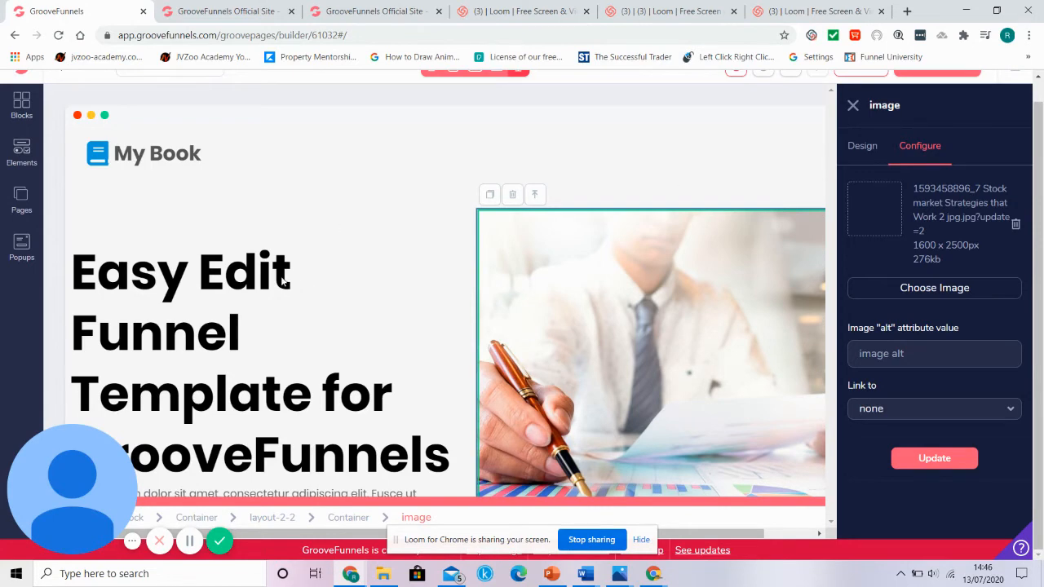
{"action": "left_click", "coordinate": [853, 106]}
{"action": "left_click", "coordinate": [853, 106]}
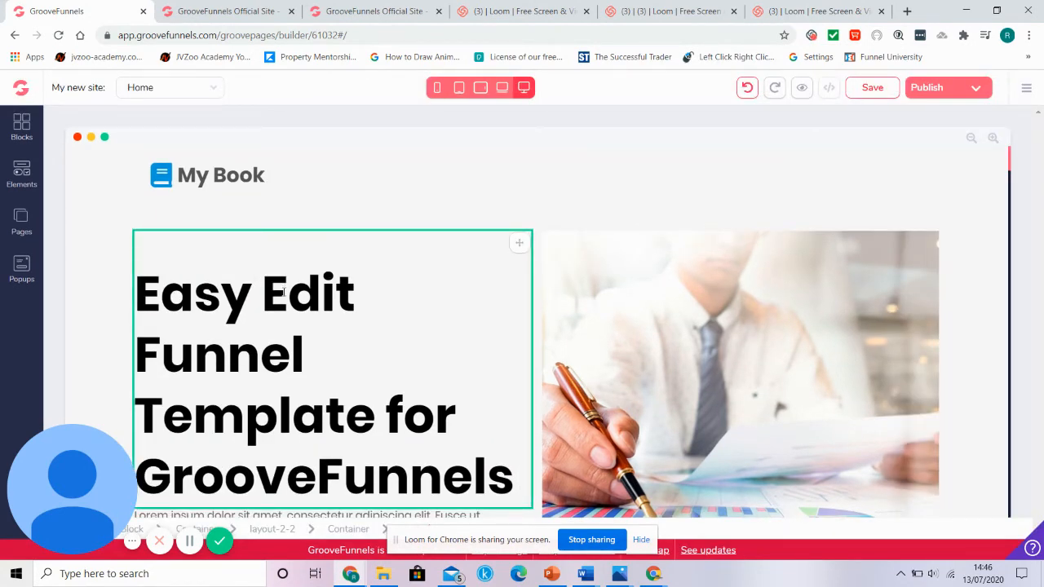
Replace "Easy Edit" at the start of the main headline with "7 Stockmarket Strategies that work!"
{"action": "left_click", "coordinate": [468, 275]}
{"action": "left_click", "coordinate": [284, 297]}
{"action": "key", "text": "BackSpace"}
{"action": "key", "text": "BackSpace"}
{"action": "key", "text": "BackSpace"}
{"action": "key", "text": "BackSpace"}
{"action": "key", "text": "BackSpace"}
{"action": "key", "text": "BackSpace"}
{"action": "key", "text": "BackSpace"}
{"action": "key", "text": "BackSpace"}
{"action": "key", "text": "BackSpace"}
{"action": "key", "text": "BackSpace"}
{"action": "type", "text": "7 Stockma"}
{"action": "key", "text": "BackSpace"}
{"action": "key", "text": "BackSpace"}
{"action": "key", "text": "BackSpace"}
{"action": "key", "text": "BackSpace"}
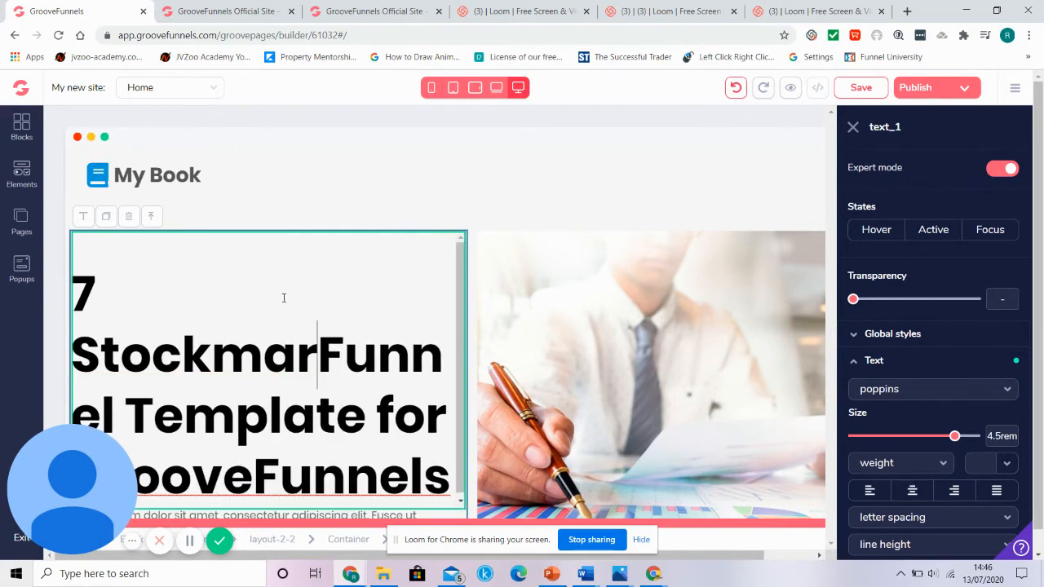
{"action": "type", "text": "ket Star"}
{"action": "key", "text": "BackSpace"}
{"action": "key", "text": "BackSpace"}
{"action": "type", "text": "ratege"}
{"action": "key", "text": "BackSpace"}
{"action": "type", "text": "ies that work"}
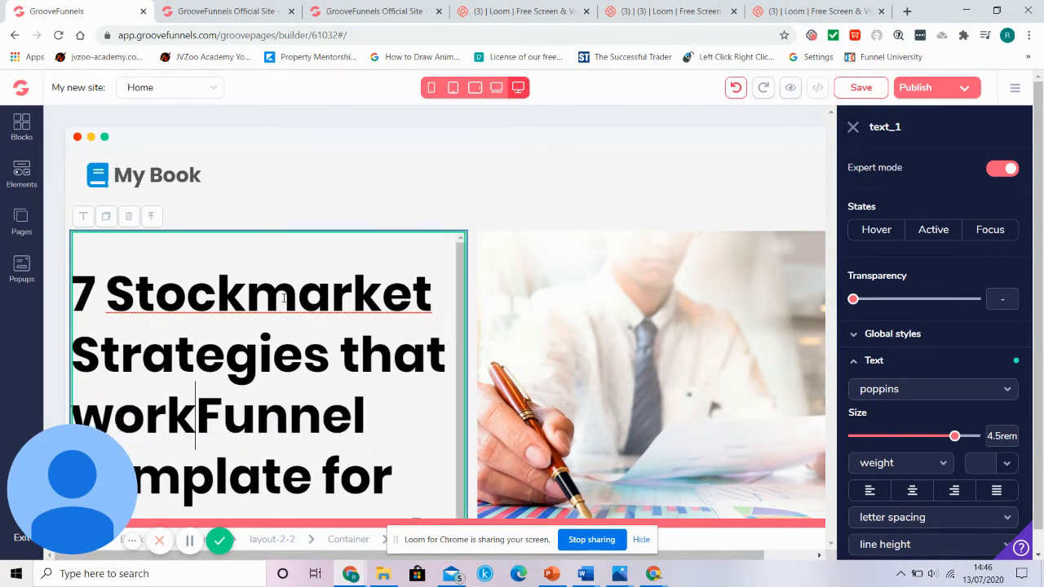
{"action": "type", "text": "!"}
Delete the leftover words "Funnel Template for GrooveFunnels" from the end of the headline and close its text settings
{"action": "key", "text": "Delete"}
{"action": "key", "text": "Delete"}
{"action": "key", "text": "Delete"}
{"action": "key", "text": "Delete"}
{"action": "key", "text": "Delete"}
{"action": "key", "text": "Delete"}
{"action": "key", "text": "Delete"}
{"action": "key", "text": "Delete"}
{"action": "key", "text": "Delete"}
{"action": "key", "text": "Delete"}
{"action": "key", "text": "Delete"}
{"action": "key", "text": "Delete"}
{"action": "key", "text": "Delete"}
{"action": "key", "text": "Delete"}
{"action": "key", "text": "Delete"}
{"action": "key", "text": "Delete"}
{"action": "key", "text": "Delete"}
{"action": "key", "text": "Delete"}
{"action": "key", "text": "Delete"}
{"action": "key", "text": "Delete"}
{"action": "key", "text": "Delete"}
{"action": "key", "text": "Delete"}
{"action": "key", "text": "Delete"}
{"action": "key", "text": "Delete"}
{"action": "key", "text": "Delete"}
{"action": "key", "text": "Delete"}
{"action": "key", "text": "Delete"}
{"action": "key", "text": "Delete"}
{"action": "key", "text": "Delete"}
{"action": "key", "text": "Delete"}
{"action": "key", "text": "Delete"}
{"action": "key", "text": "Delete"}
{"action": "key", "text": "Delete"}
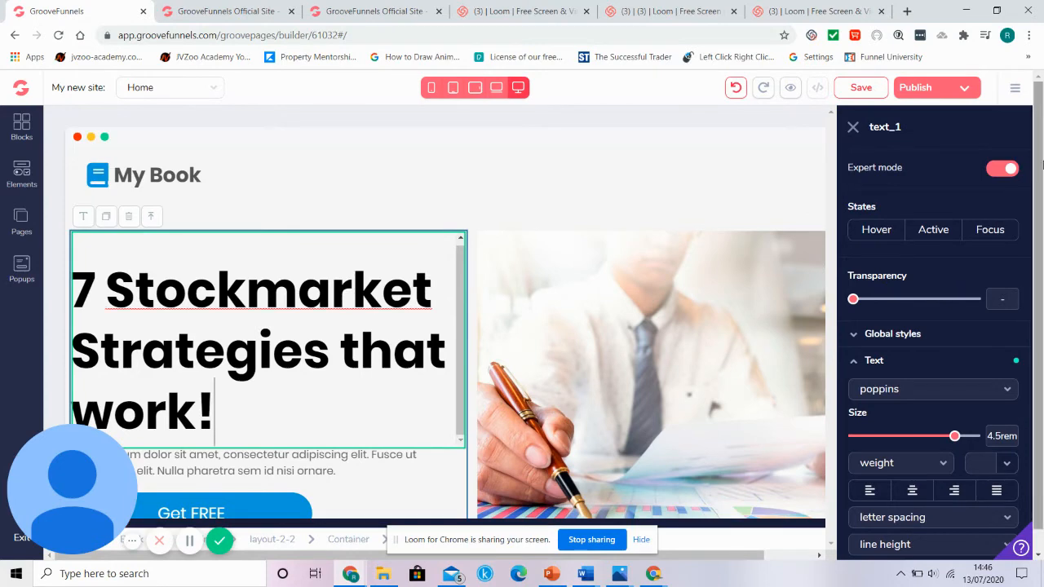
{"action": "scroll", "coordinate": [1038, 289], "scroll_direction": "down", "scroll_amount": 1}
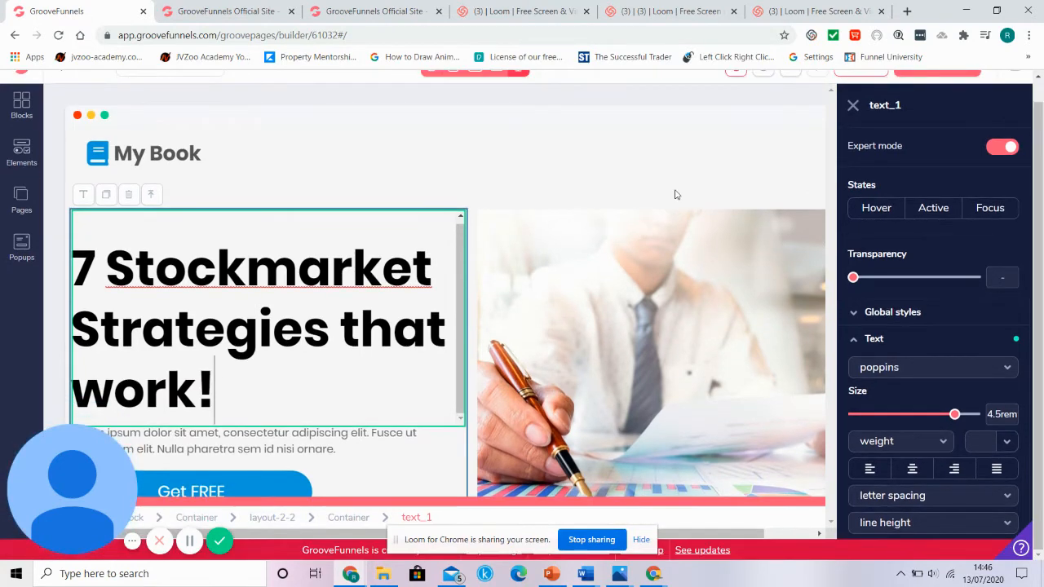
{"action": "left_click", "coordinate": [853, 106]}
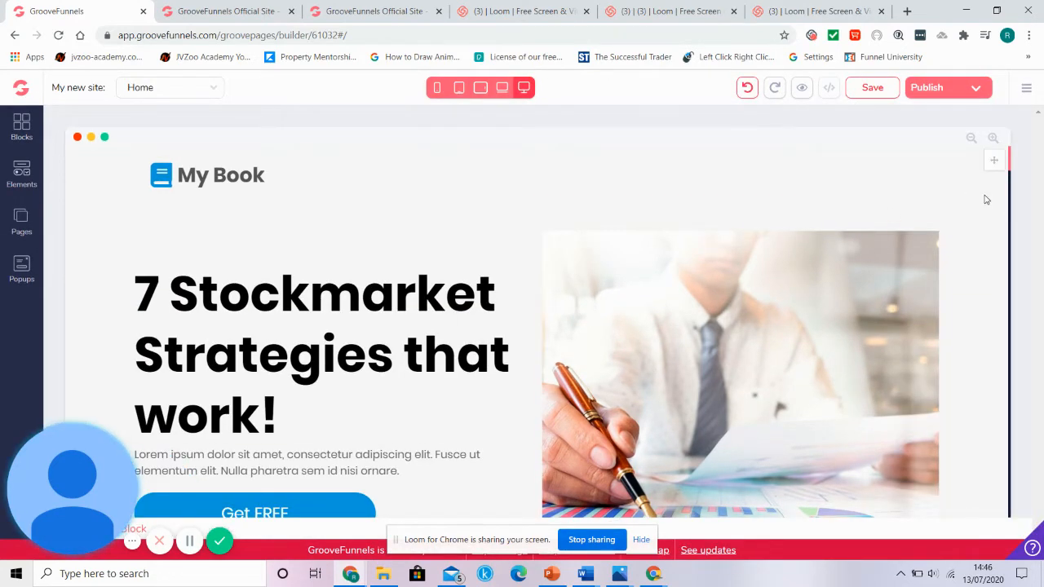
Look through the page sections below the book cover, covering the book topics and the reader statistics
{"action": "left_click", "coordinate": [978, 434]}
{"action": "scroll", "coordinate": [974, 440], "scroll_direction": "down", "scroll_amount": 10}
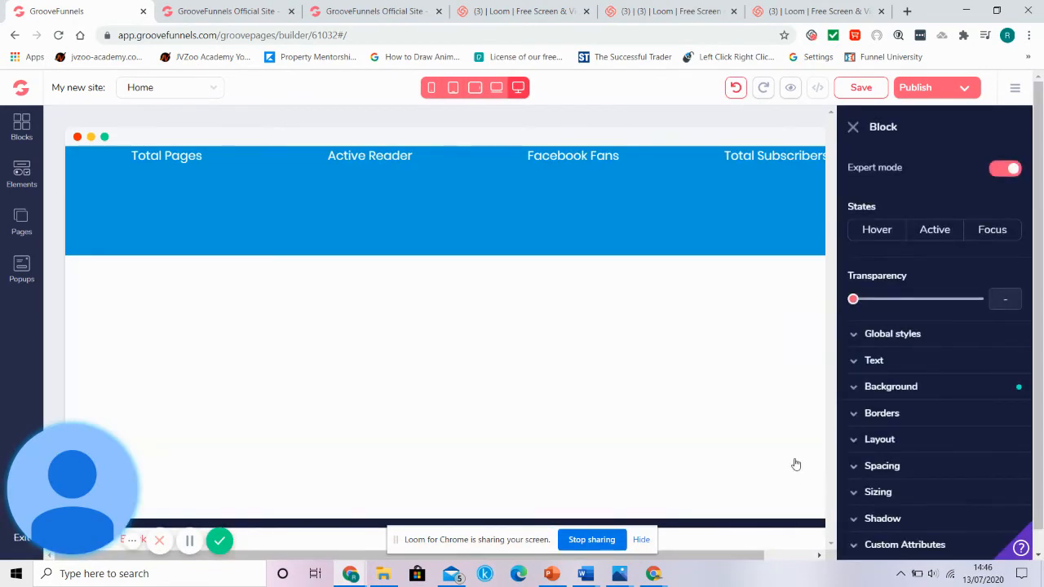
{"action": "scroll", "coordinate": [636, 399], "scroll_direction": "up", "scroll_amount": 10}
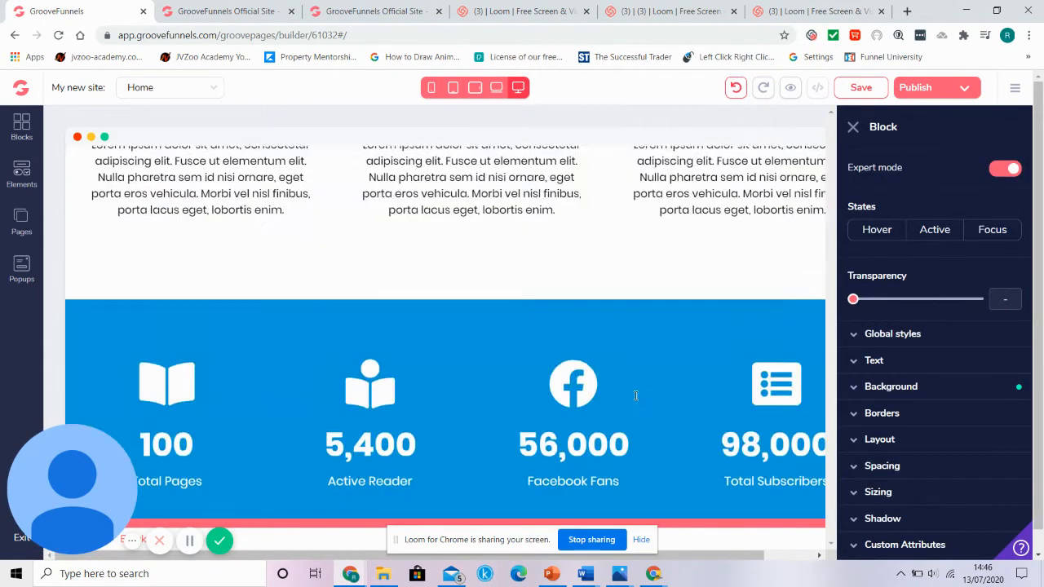
{"action": "scroll", "coordinate": [636, 399], "scroll_direction": "down", "scroll_amount": 5}
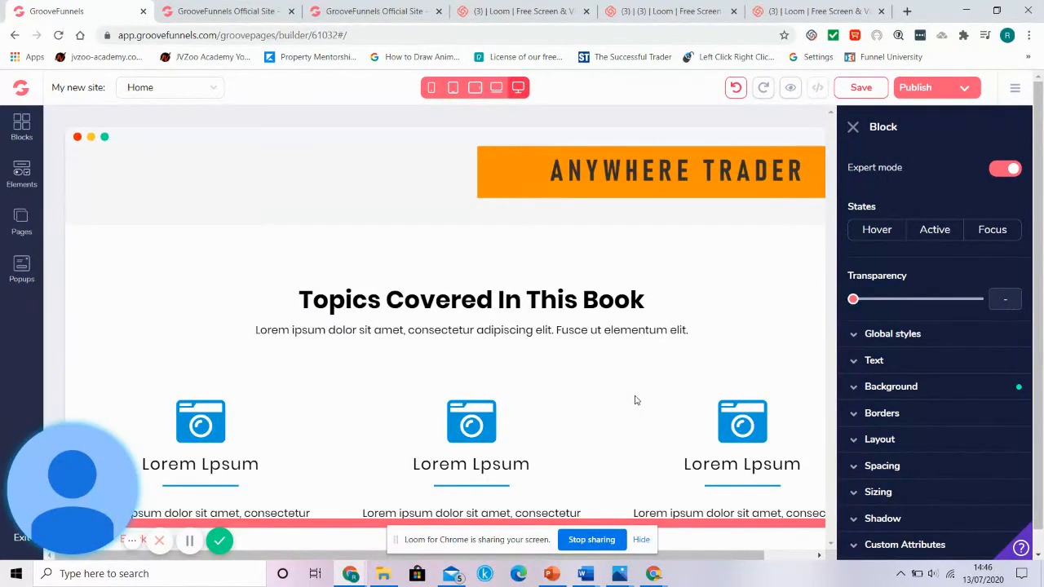
{"action": "scroll", "coordinate": [636, 399], "scroll_direction": "down", "scroll_amount": 4}
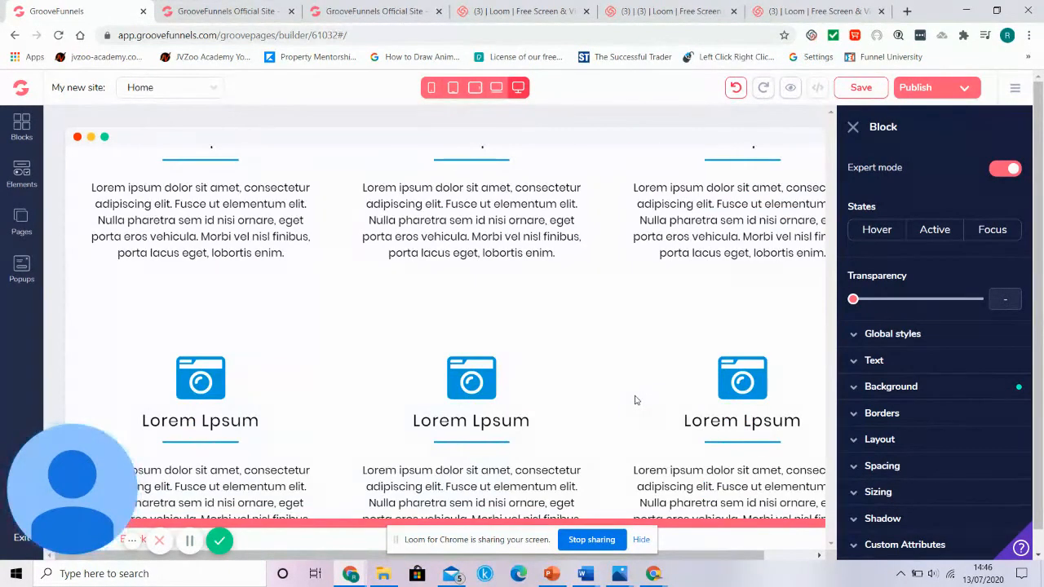
{"action": "scroll", "coordinate": [636, 400], "scroll_direction": "down", "scroll_amount": 3}
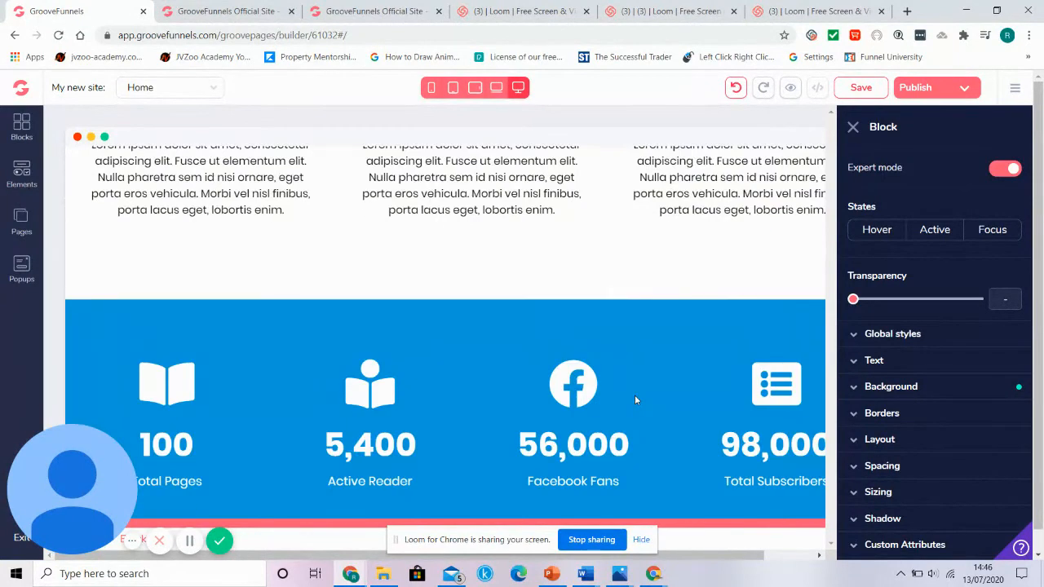
{"action": "scroll", "coordinate": [635, 398], "scroll_direction": "down", "scroll_amount": 5}
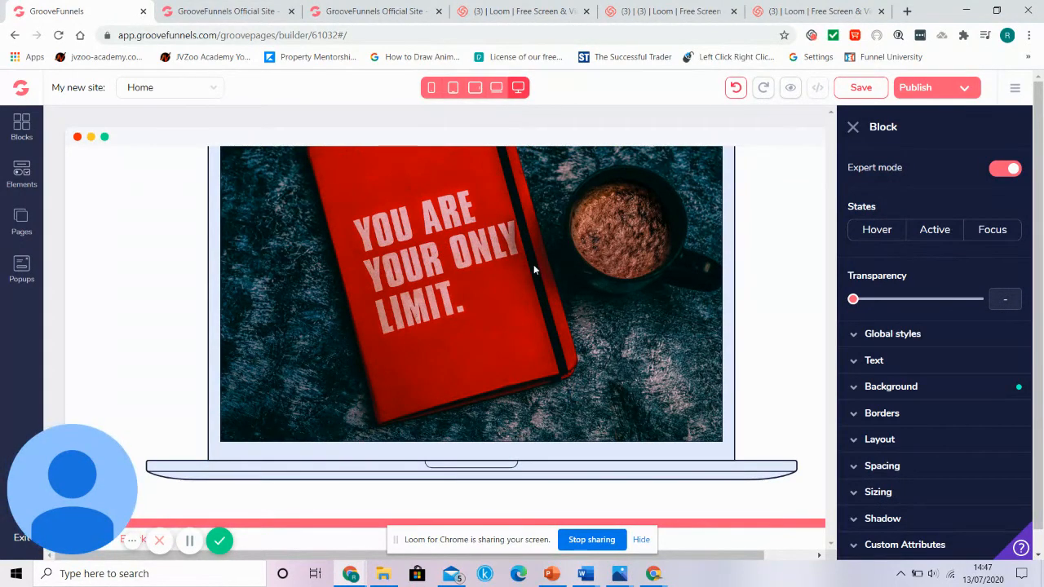
Examine the laptop mockup, reader testimonials, preview subscription form and pricing sections further down the page
{"action": "left_click", "coordinate": [644, 229]}
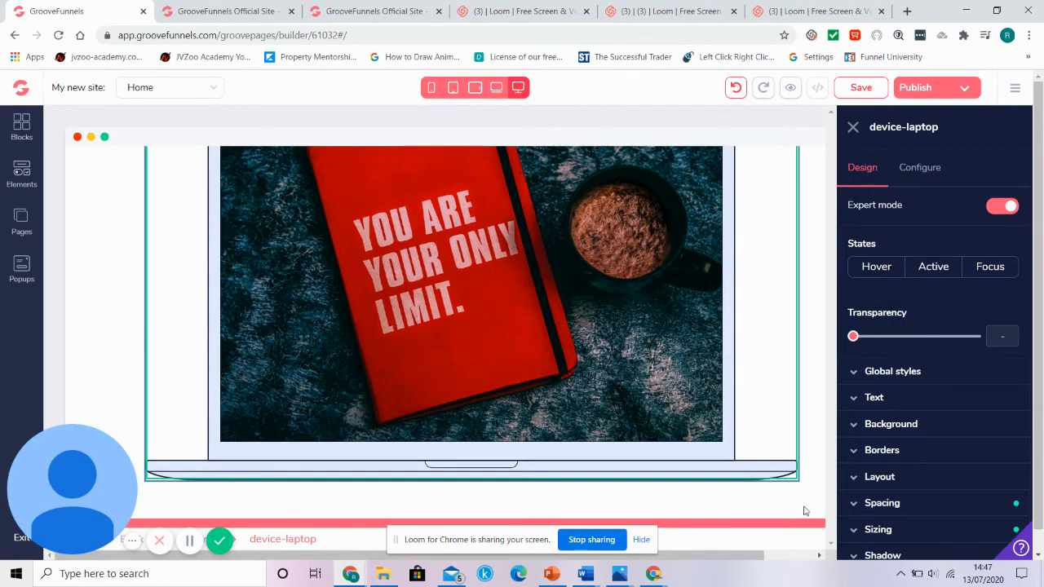
{"action": "key", "text": "Delete"}
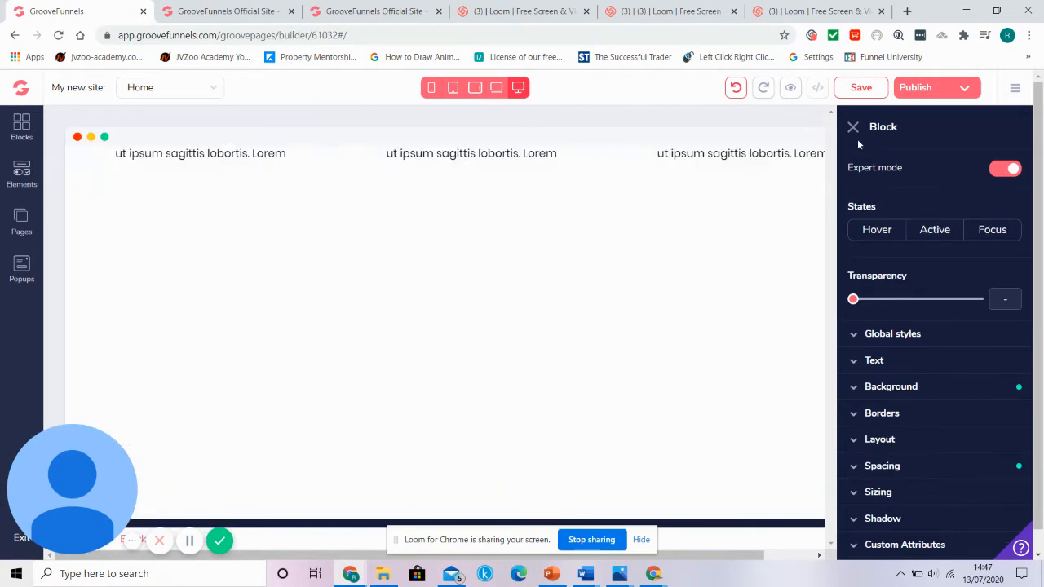
{"action": "scroll", "coordinate": [743, 359], "scroll_direction": "down", "scroll_amount": 4}
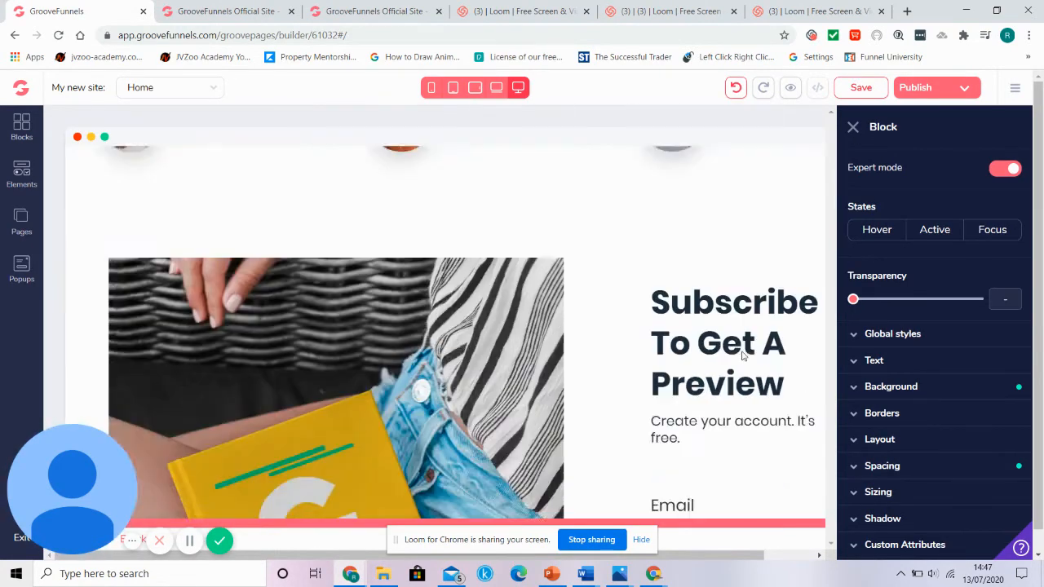
{"action": "scroll", "coordinate": [743, 357], "scroll_direction": "down", "scroll_amount": 6}
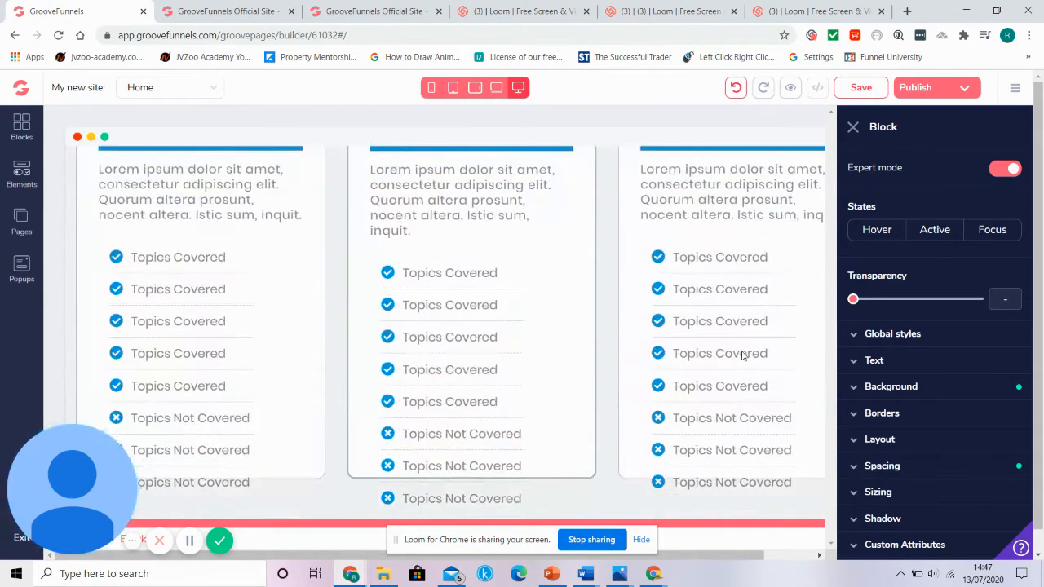
{"action": "scroll", "coordinate": [743, 357], "scroll_direction": "down", "scroll_amount": 4}
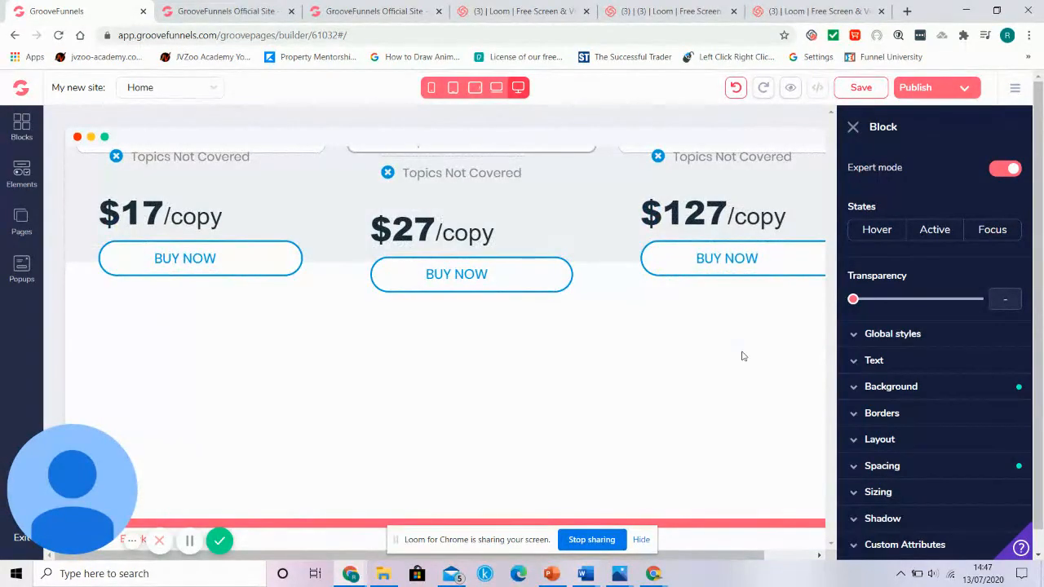
{"action": "scroll", "coordinate": [743, 356], "scroll_direction": "up", "scroll_amount": 10}
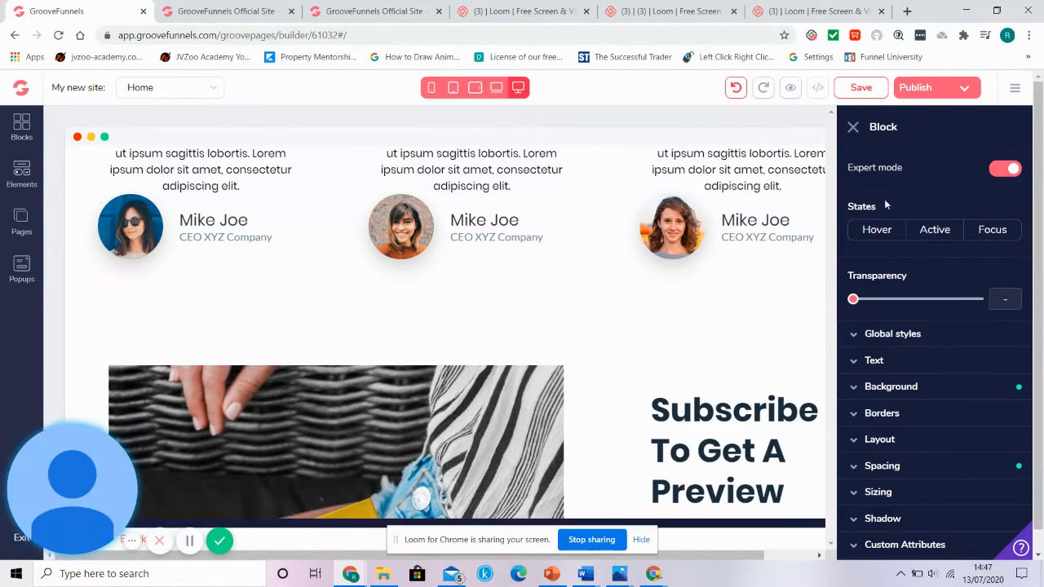
{"action": "key", "text": "Page_Up"}
{"action": "key", "text": "Page_Up"}
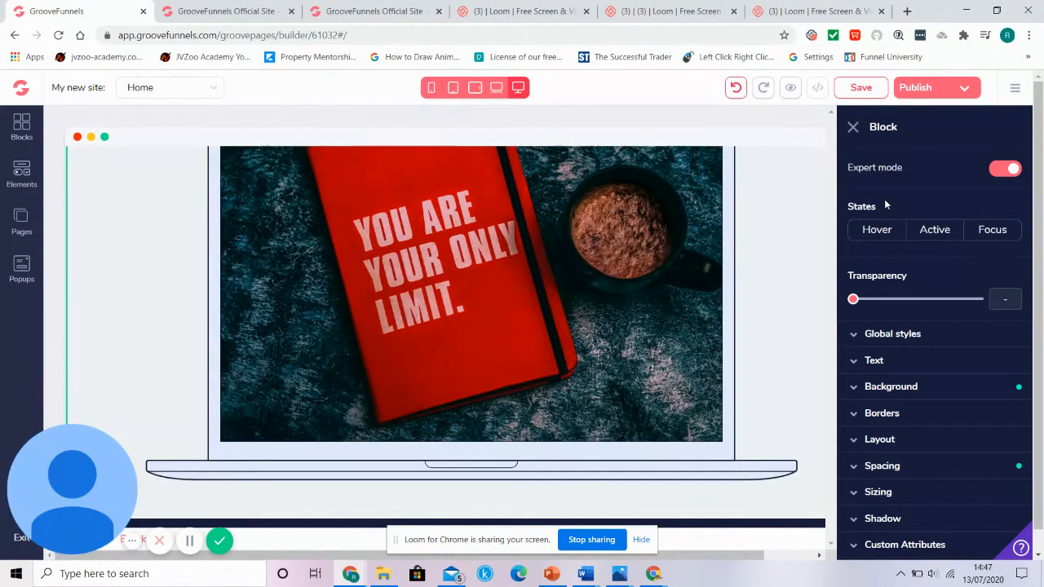
{"action": "key", "text": "Page_Up"}
{"action": "key", "text": "Page_Down"}
{"action": "key", "text": "Page_Down"}
{"action": "key", "text": "Page_Down"}
{"action": "key", "text": "Page_Down"}
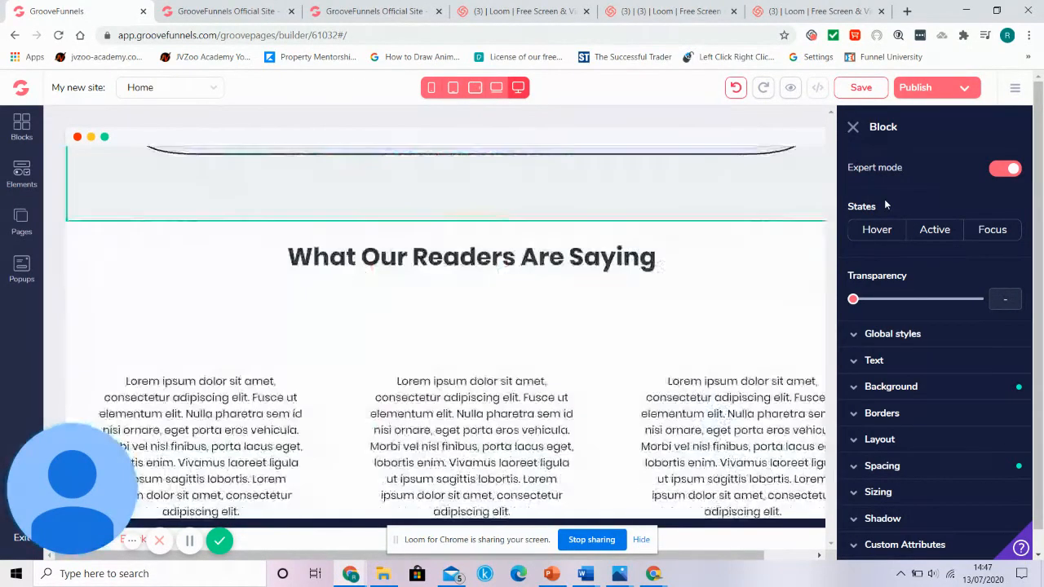
{"action": "key", "text": "Page_Up"}
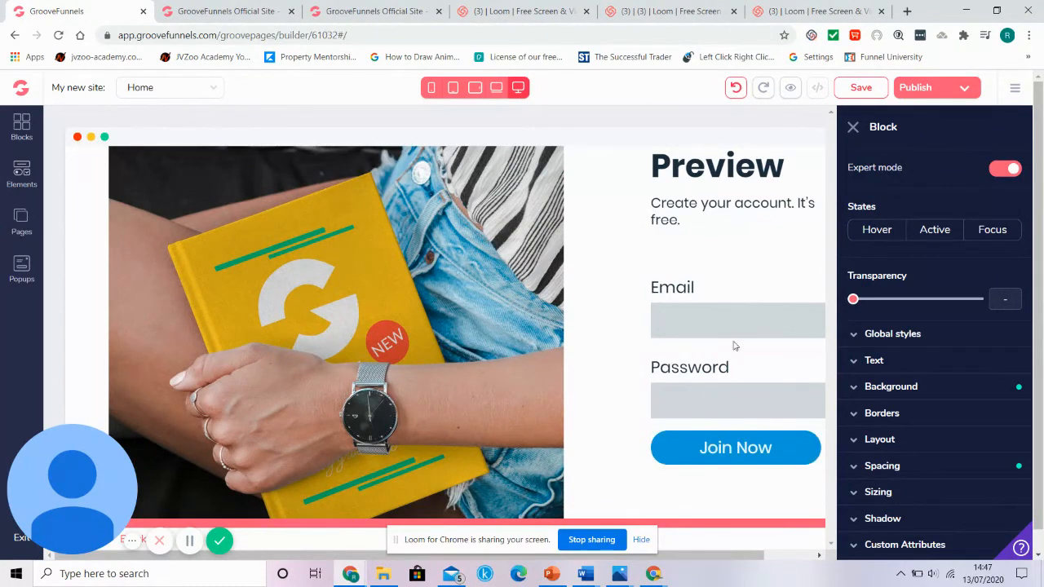
{"action": "left_click", "coordinate": [853, 128]}
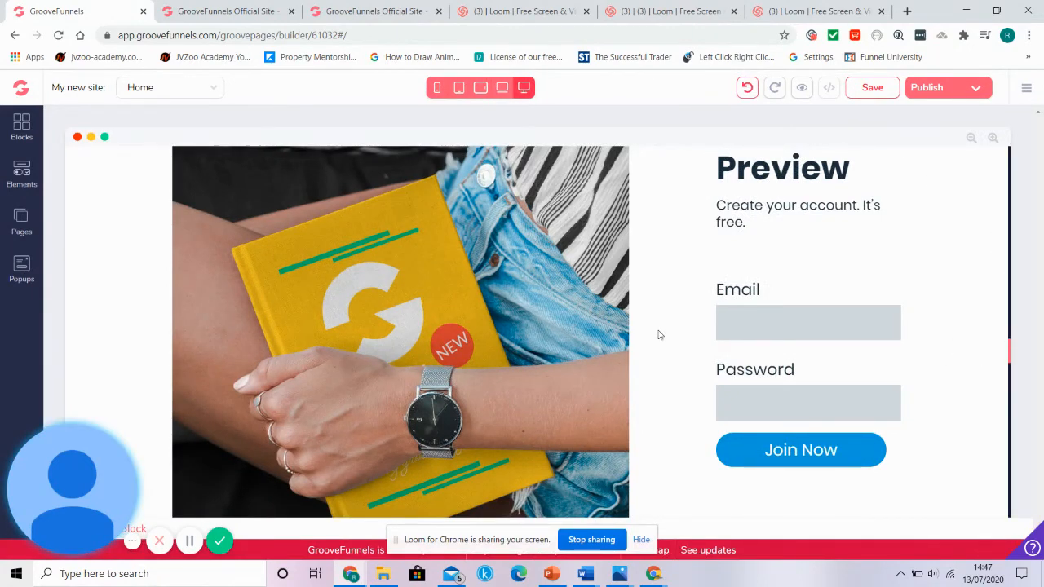
Choose URL as the link type for the "Get FREE" button below the headline, without applying it
{"action": "left_click", "coordinate": [1042, 123]}
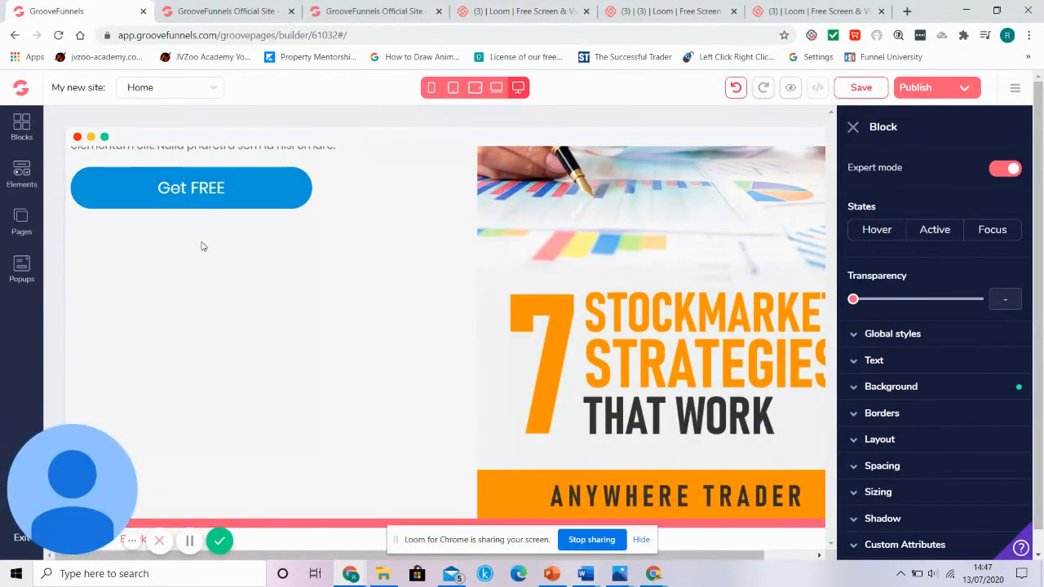
{"action": "left_click", "coordinate": [204, 188]}
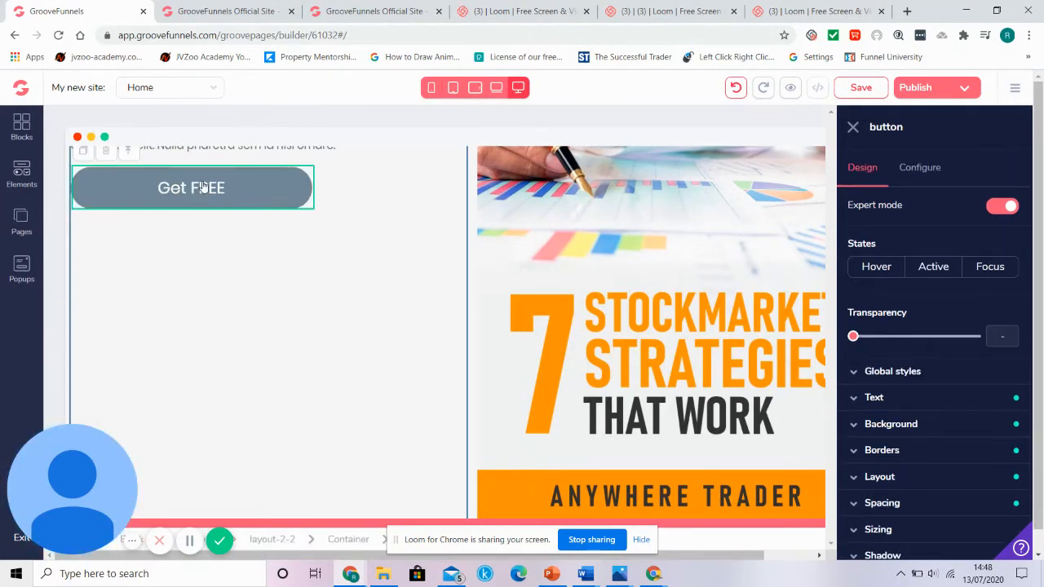
{"action": "left_click", "coordinate": [927, 175]}
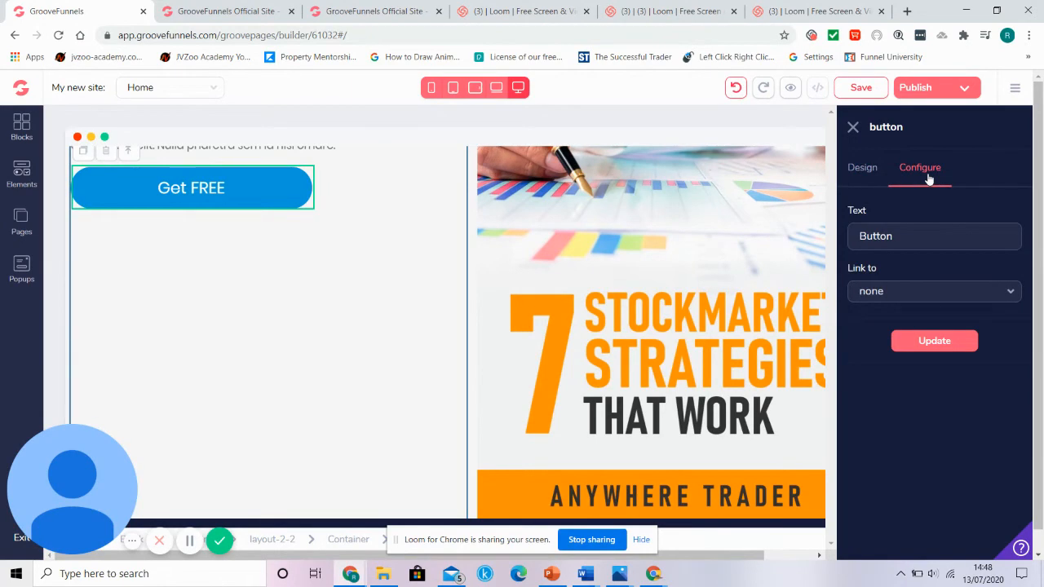
{"action": "left_click", "coordinate": [1010, 293]}
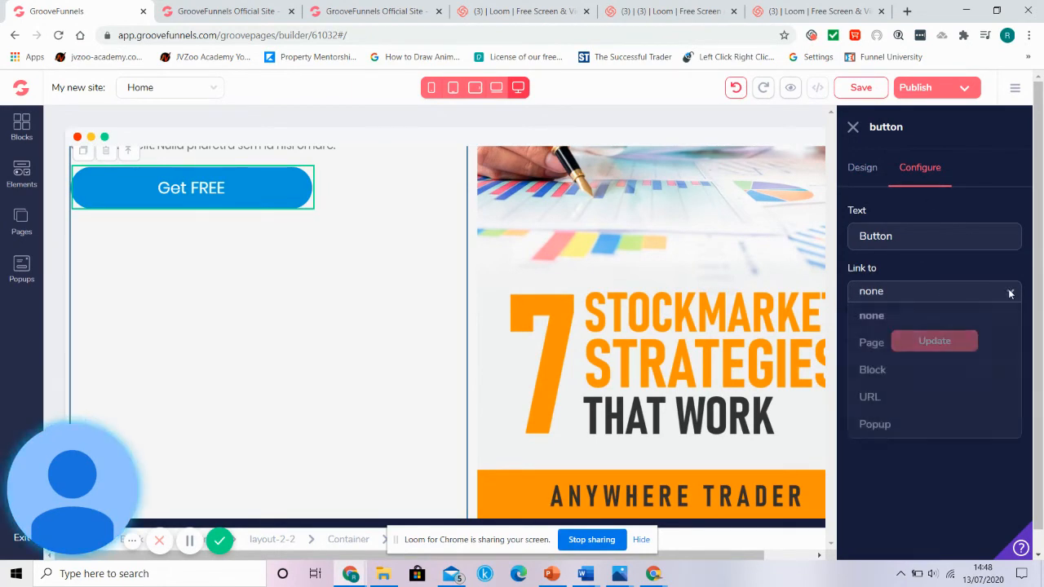
{"action": "left_click", "coordinate": [941, 400]}
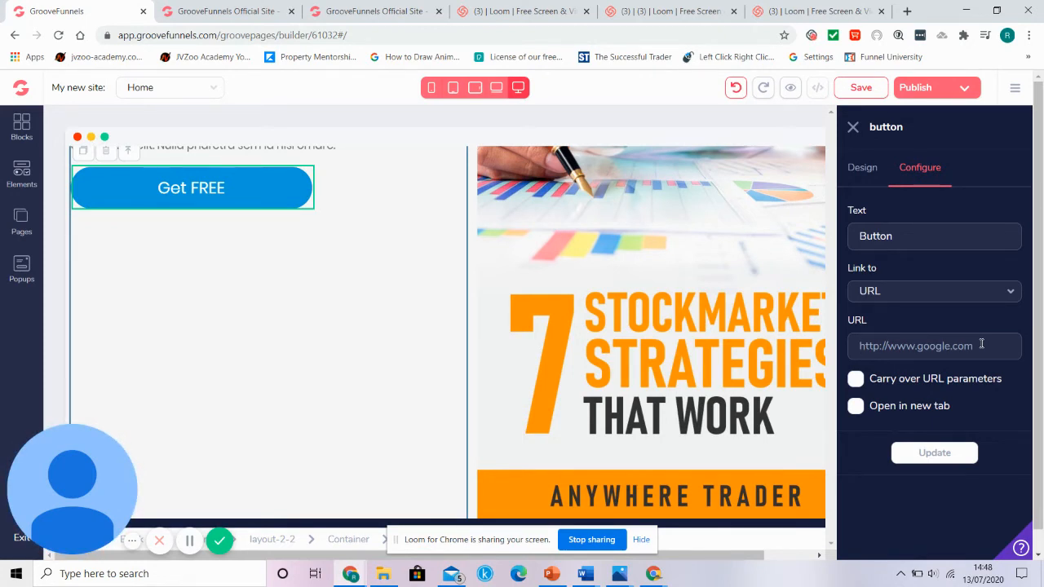
{"action": "left_click", "coordinate": [353, 216]}
{"action": "scroll", "coordinate": [352, 217], "scroll_direction": "down", "scroll_amount": 4}
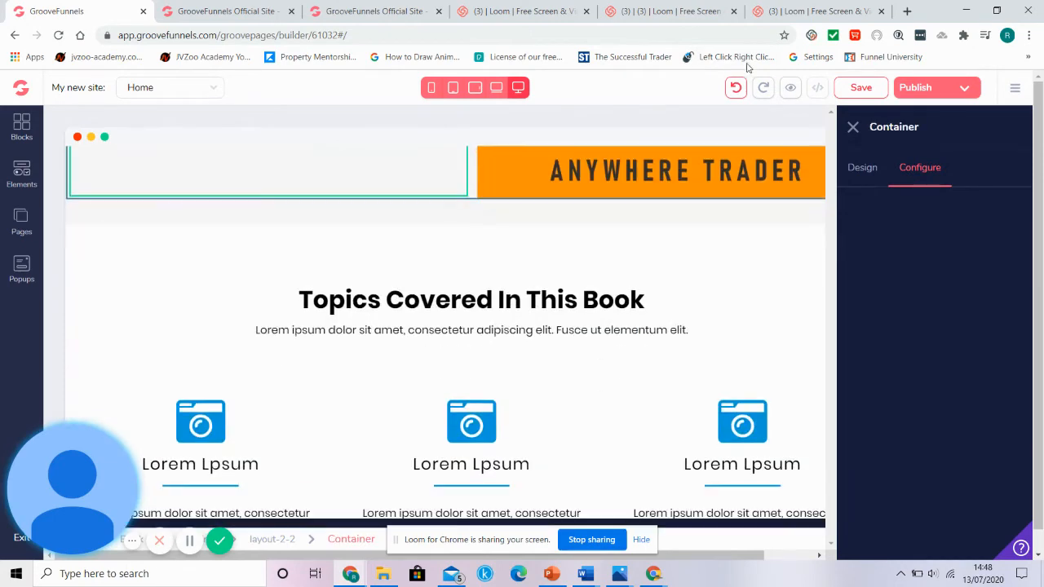
Close the container settings, switch to the PowerPoint presentation and review the slides covering site creation, saving and publishing
{"action": "left_click", "coordinate": [854, 131]}
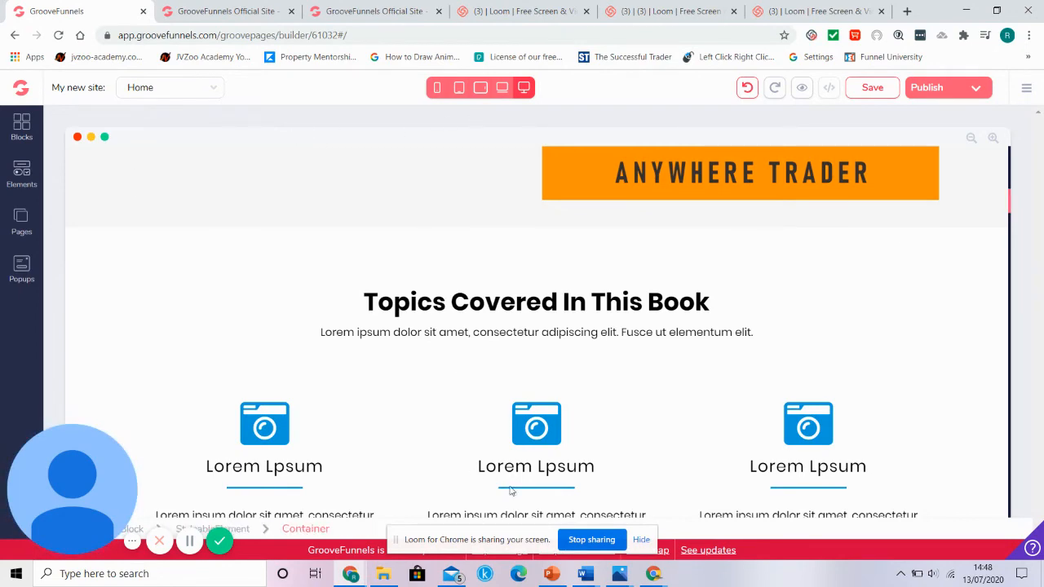
{"action": "left_click", "coordinate": [553, 575]}
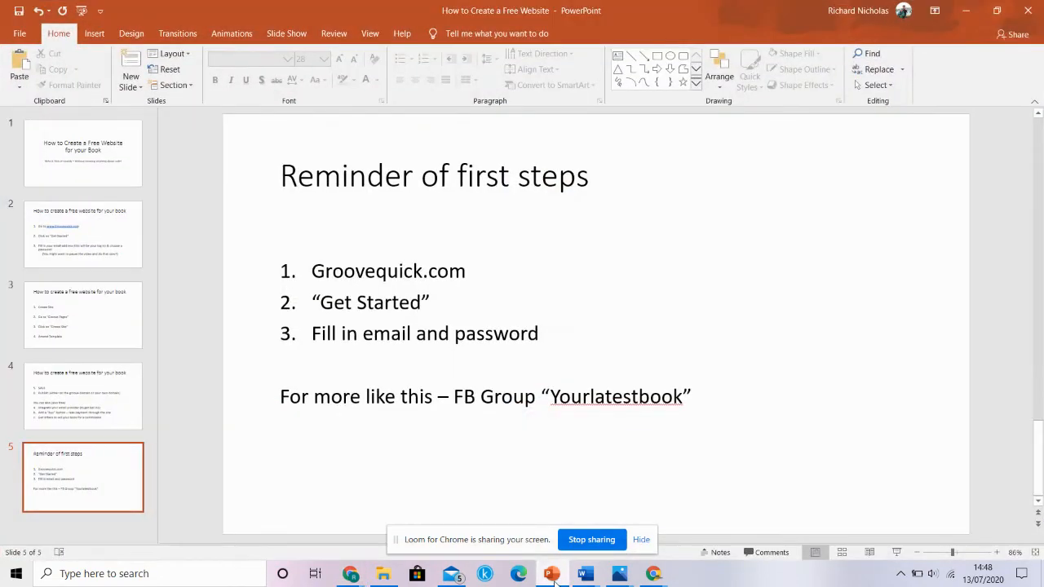
{"action": "left_click", "coordinate": [70, 248]}
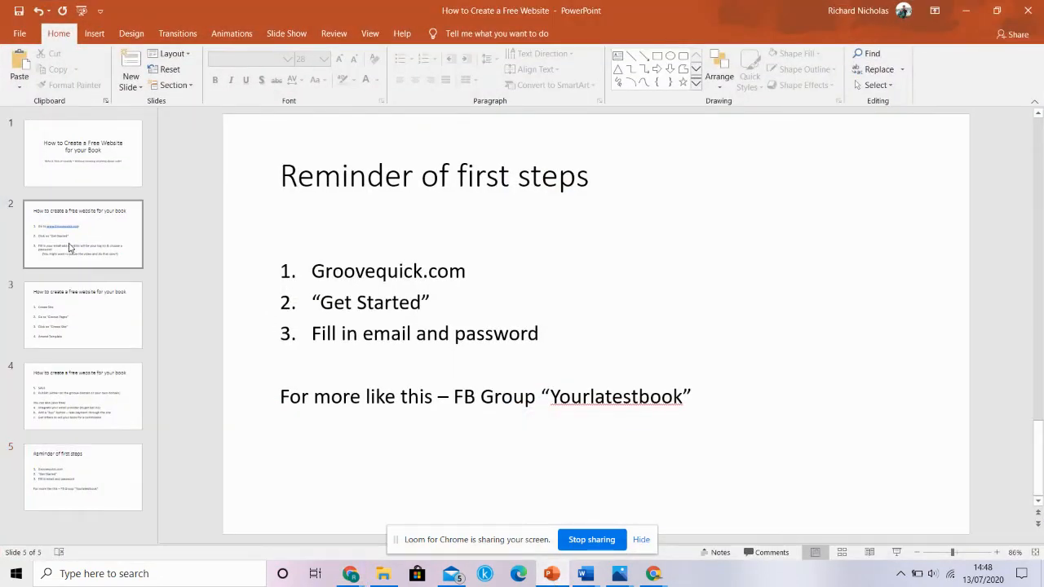
{"action": "key", "text": "Down"}
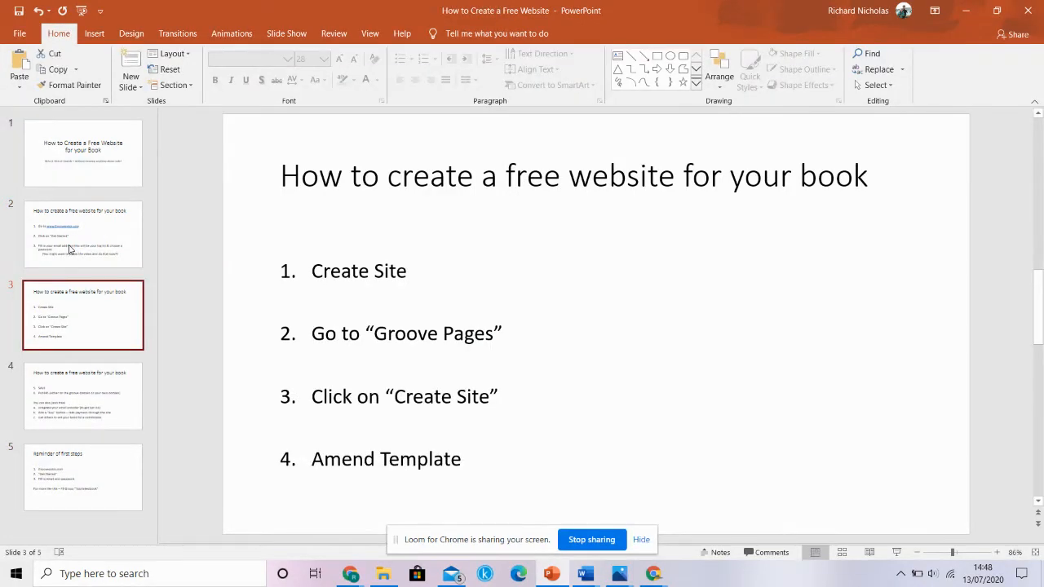
{"action": "key", "text": "Down"}
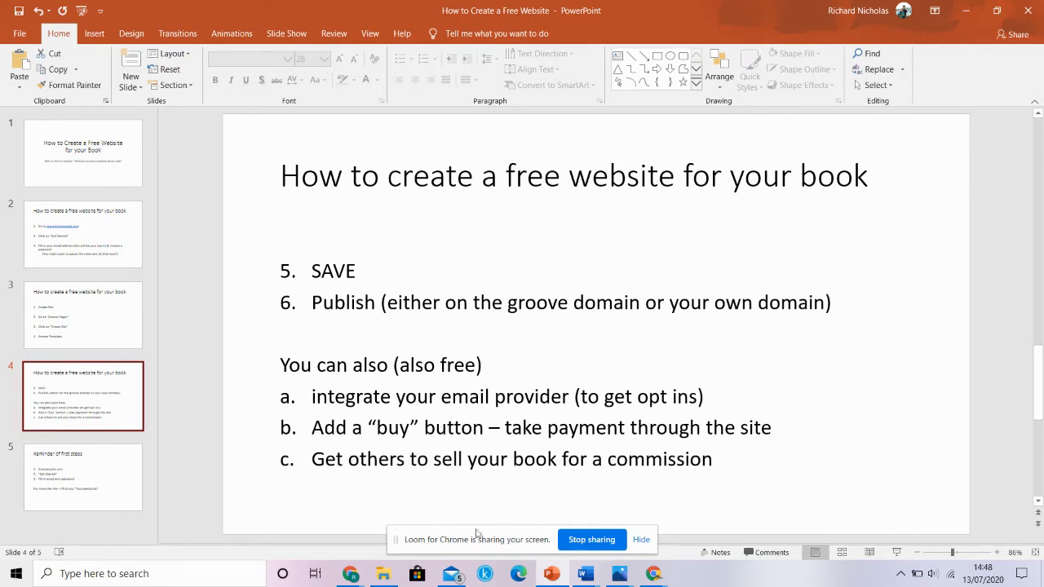
Switch back to the GrooveFunnels page builder in Chrome and save the book site
{"action": "mouse_move", "coordinate": [350, 570]}
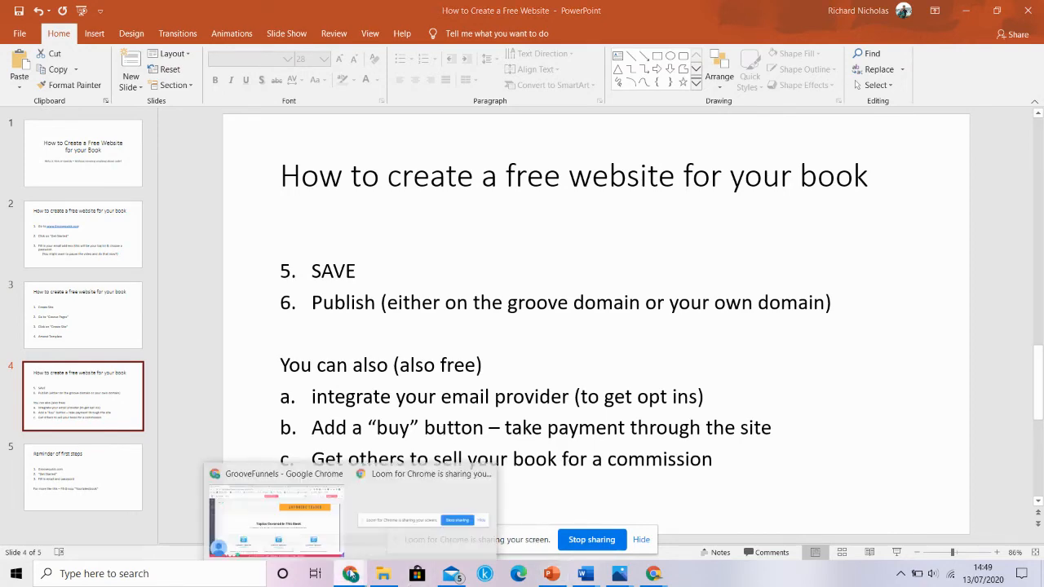
{"action": "left_click", "coordinate": [302, 520]}
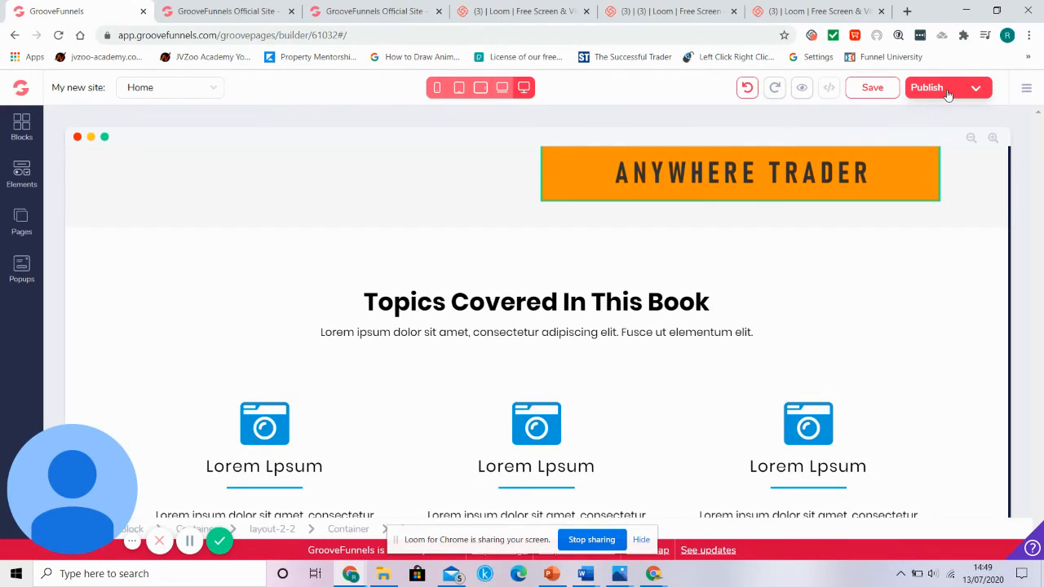
{"action": "left_click", "coordinate": [869, 96]}
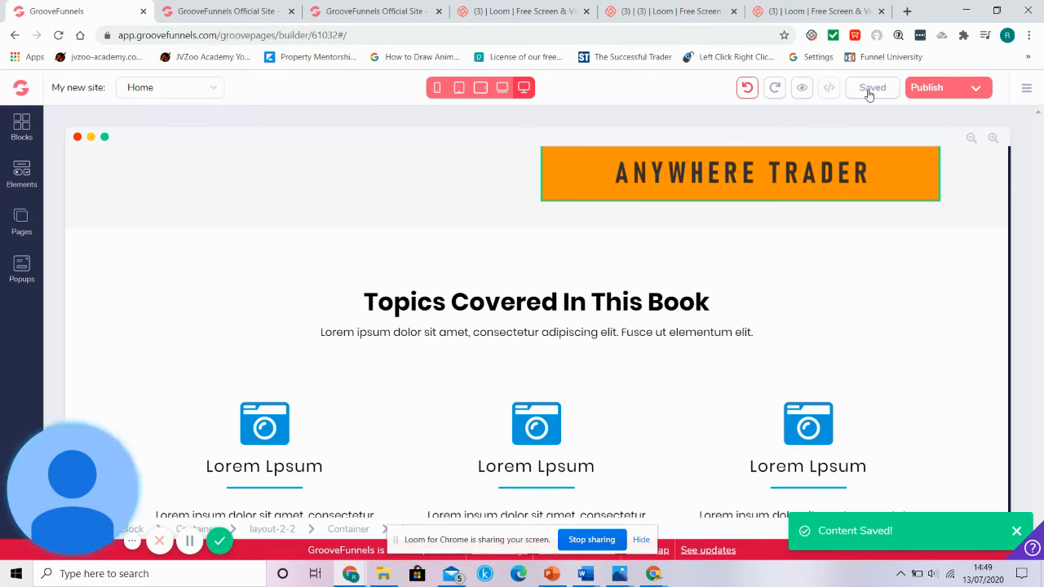
In the publish settings, name the site 7Stockmarketstrategiesthatwork and enable hosting it with GroovePages
{"action": "left_click", "coordinate": [926, 87]}
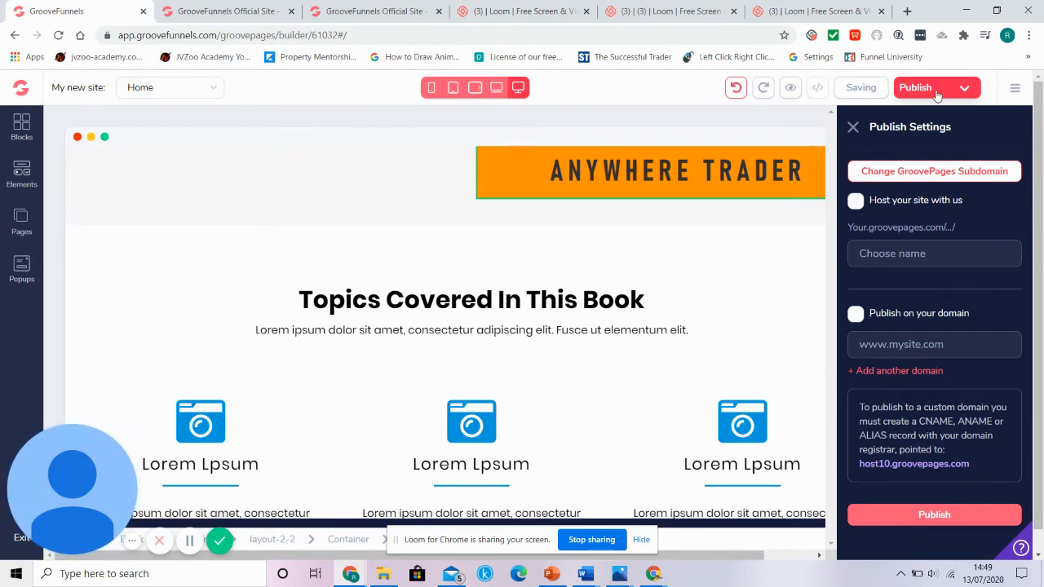
{"action": "left_click", "coordinate": [936, 257]}
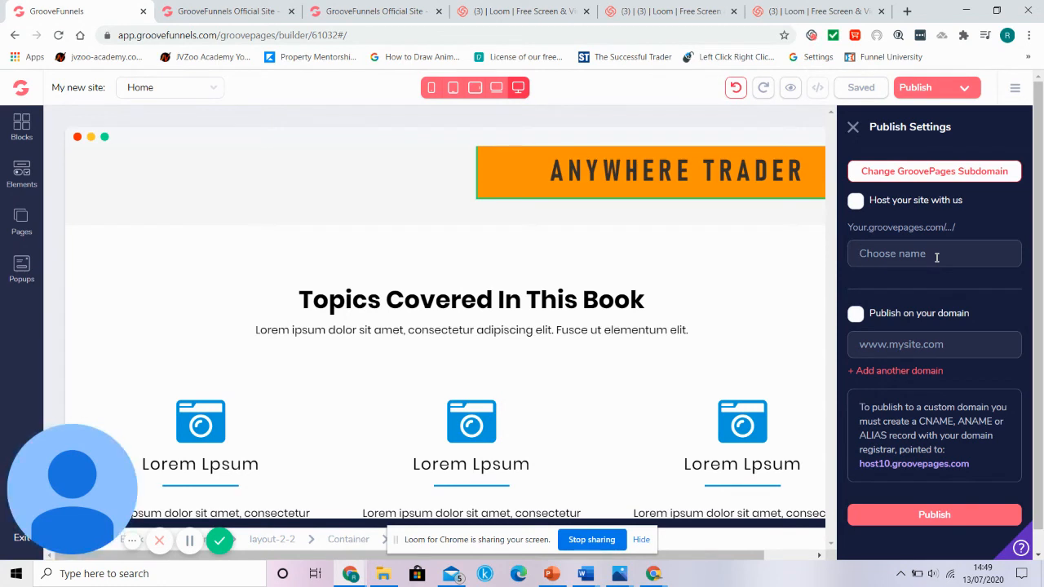
{"action": "type", "text": "7"}
{"action": "type", "text": "Stock"}
{"action": "type", "text": "market"}
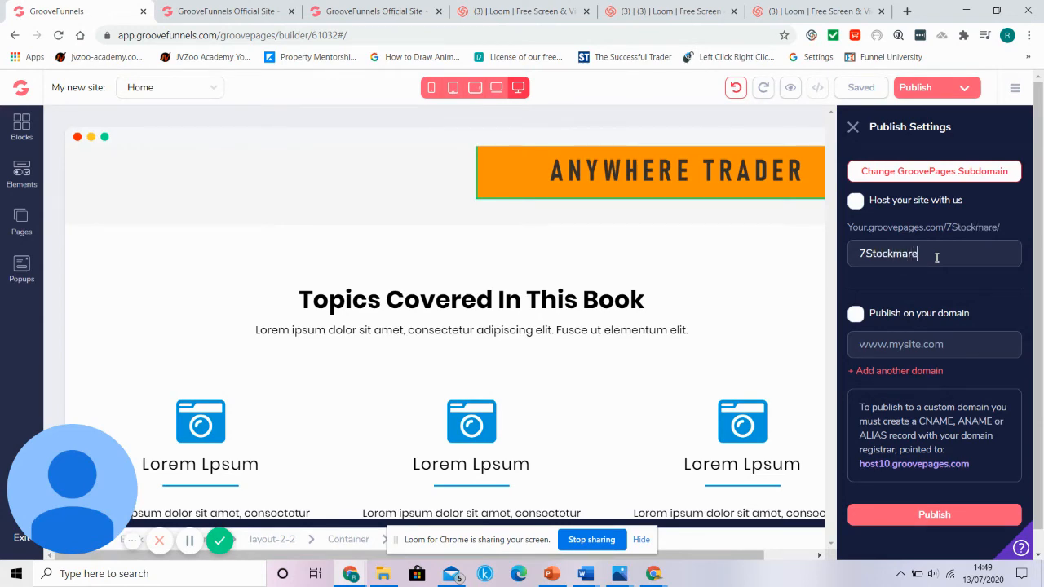
{"action": "type", "text": "strategiesthatwork"}
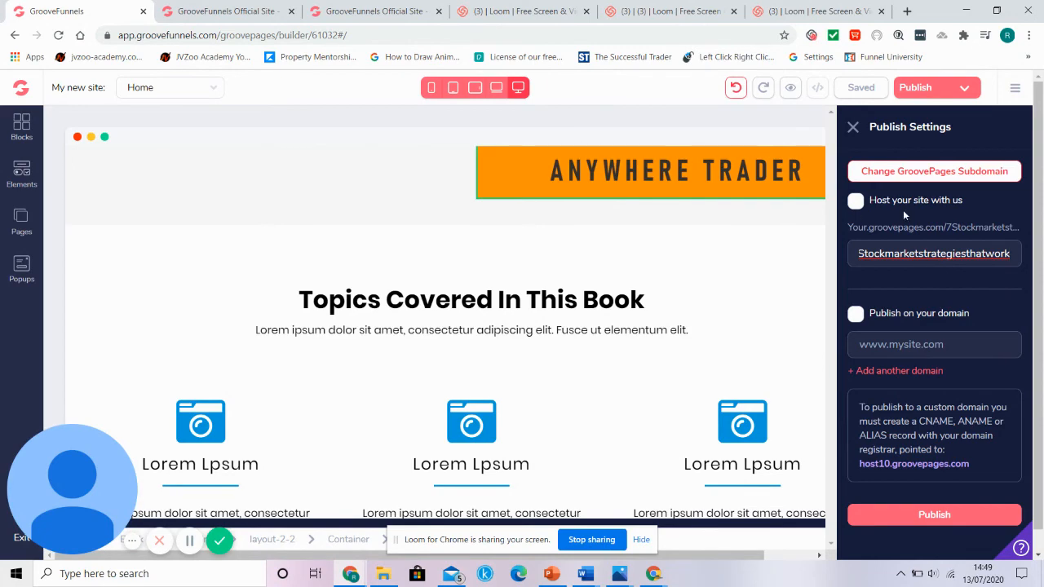
{"action": "left_click", "coordinate": [856, 206]}
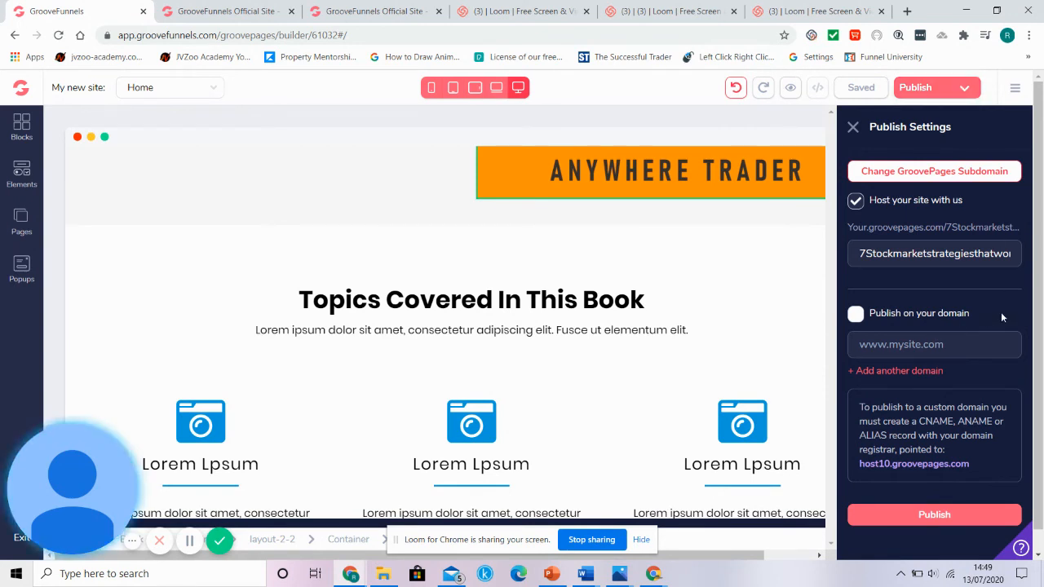
Enable publishing on an own domain without entering an address, and publish the site
{"action": "left_click", "coordinate": [856, 316]}
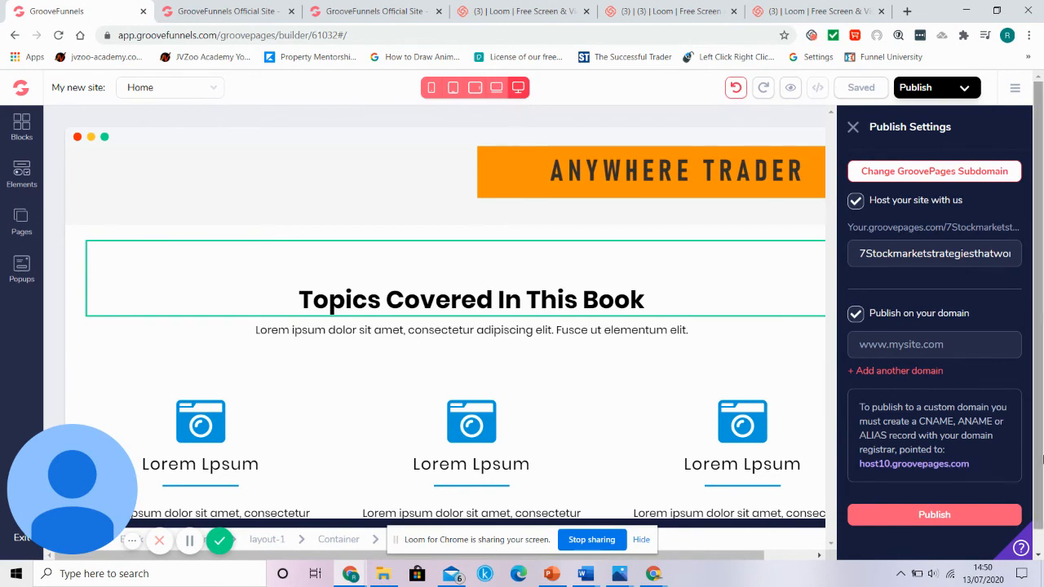
{"action": "left_click", "coordinate": [935, 515]}
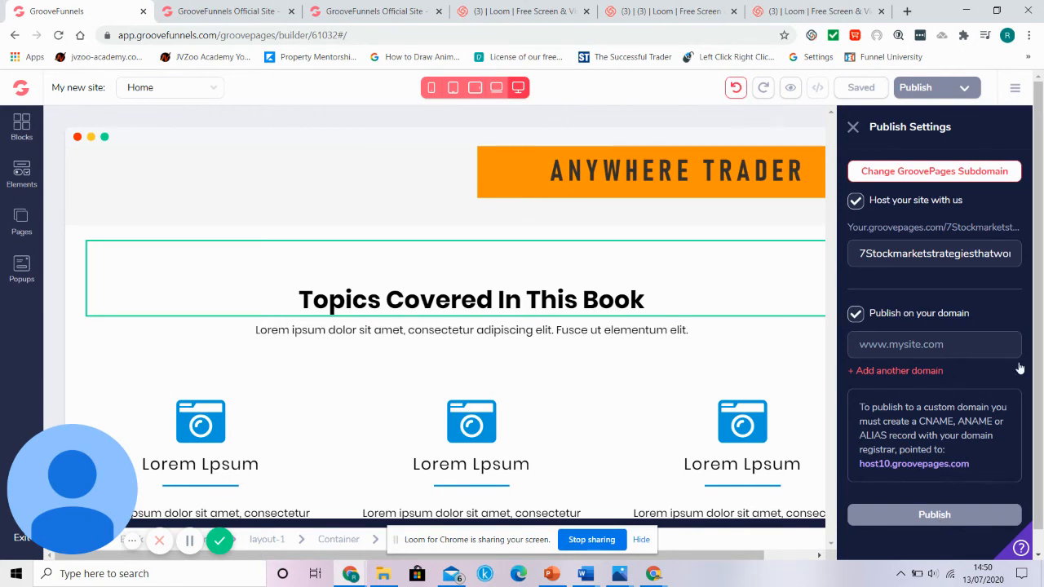
{"action": "left_click", "coordinate": [1006, 254]}
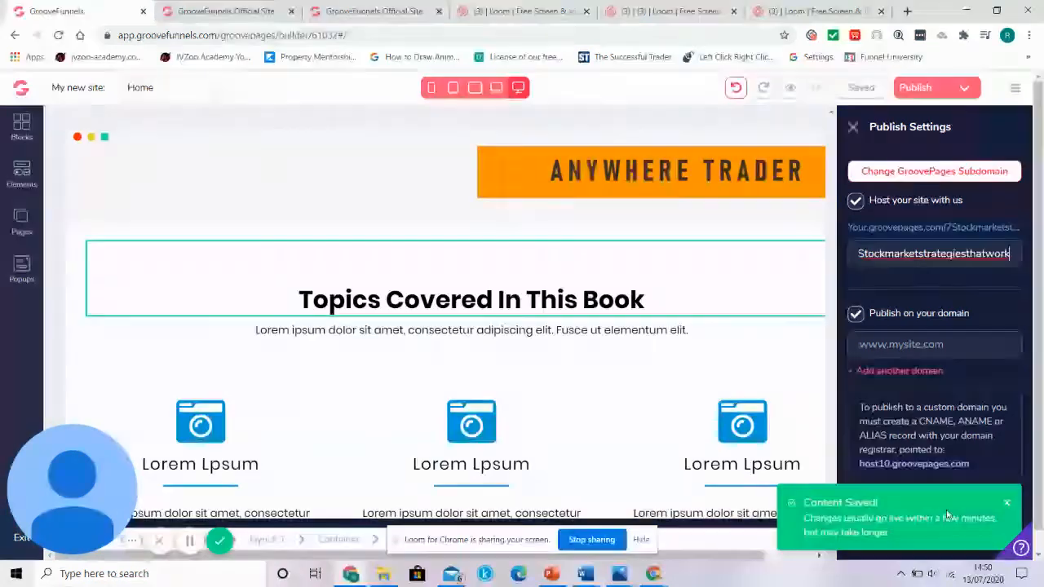
Switch to the PowerPoint presentation to review the slide on saving, publishing and the additional free options
{"action": "left_click", "coordinate": [562, 574]}
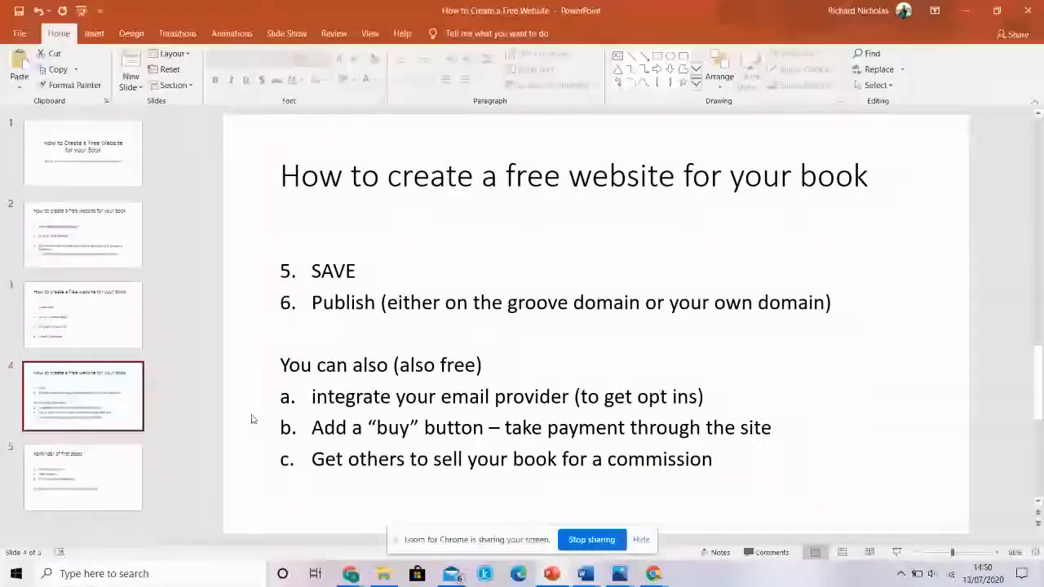